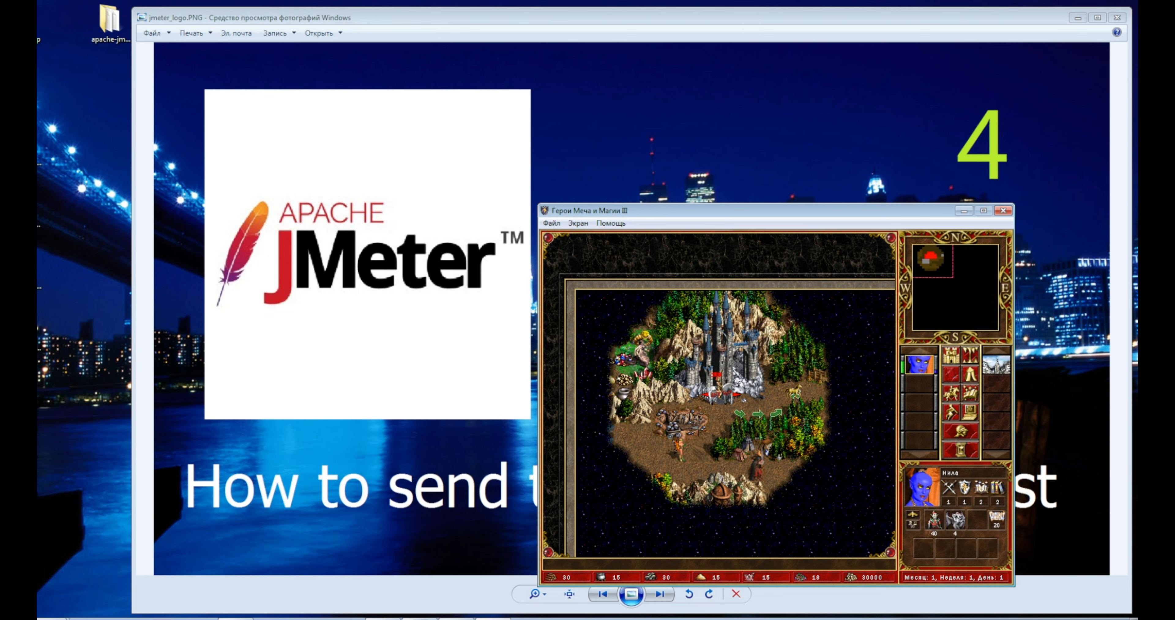
# Move the hero east from the castle across the adventure map and visit the water mill.
pyautogui.press('Right')
pyautogui.press('Right')
pyautogui.press('Right')
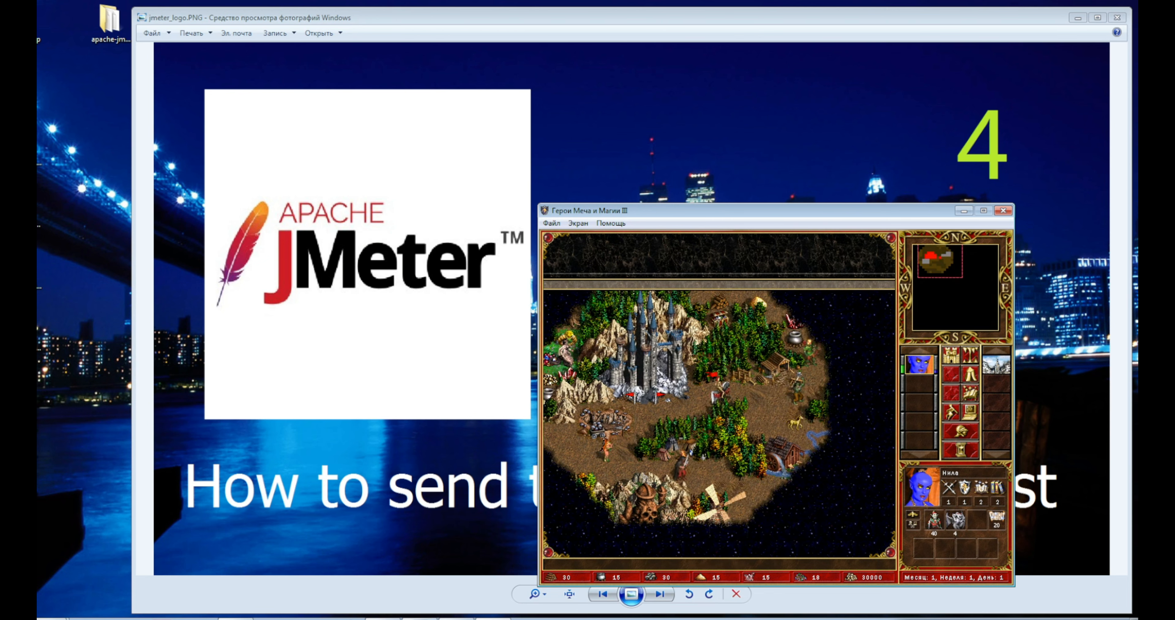
pyautogui.doubleClick(796, 427)
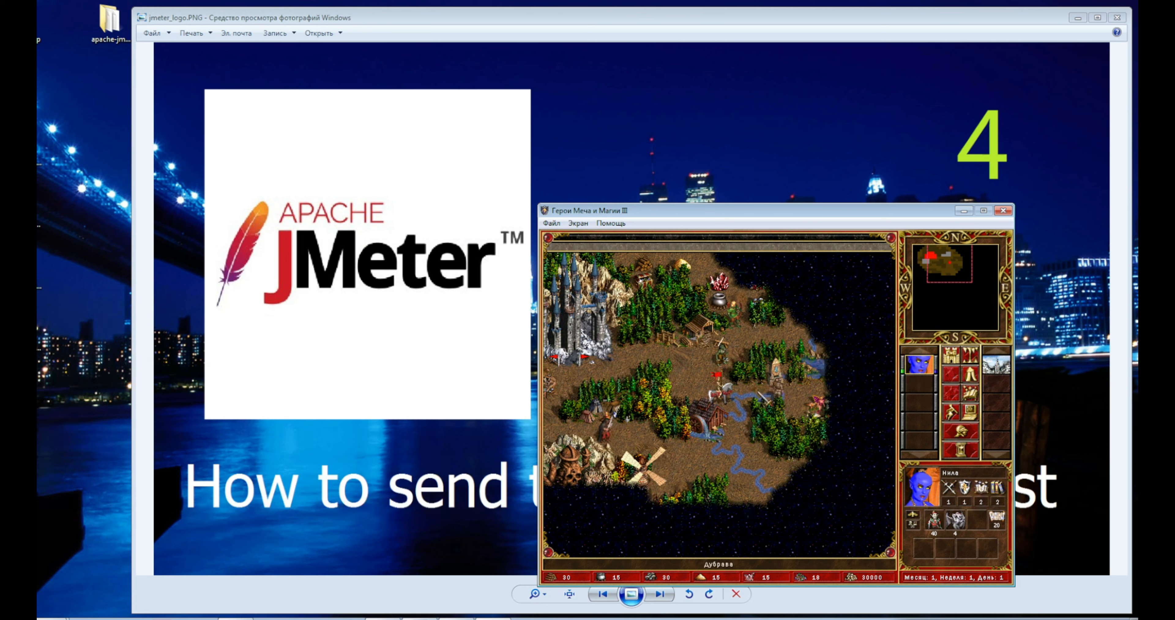
pyautogui.click(719, 431)
pyautogui.click(715, 430)
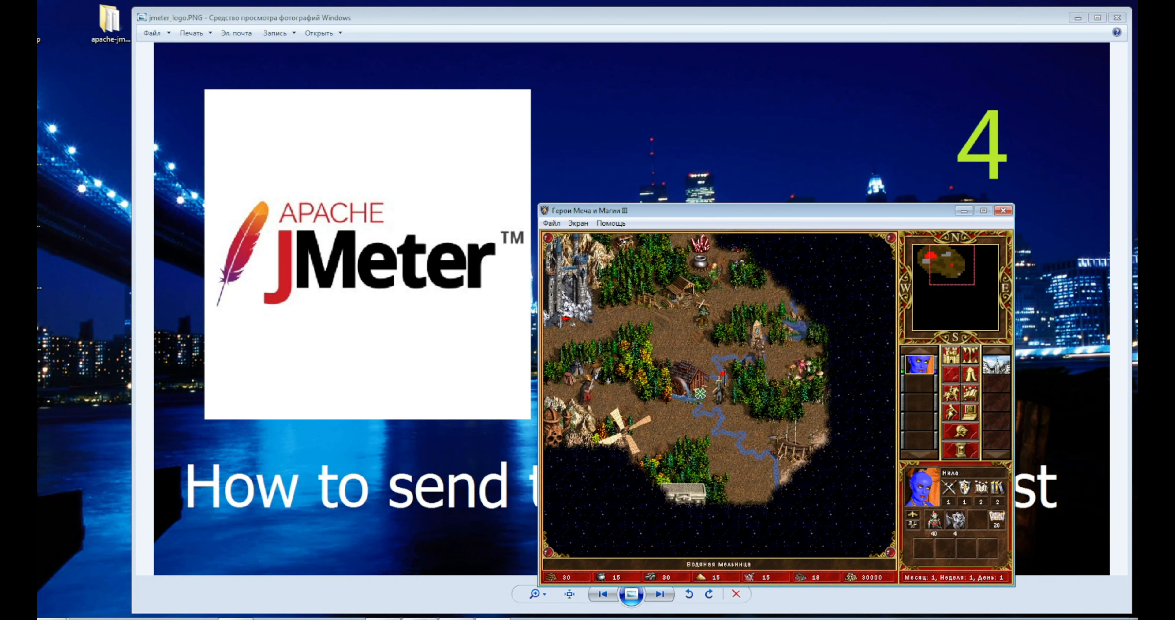
pyautogui.click(775, 514)
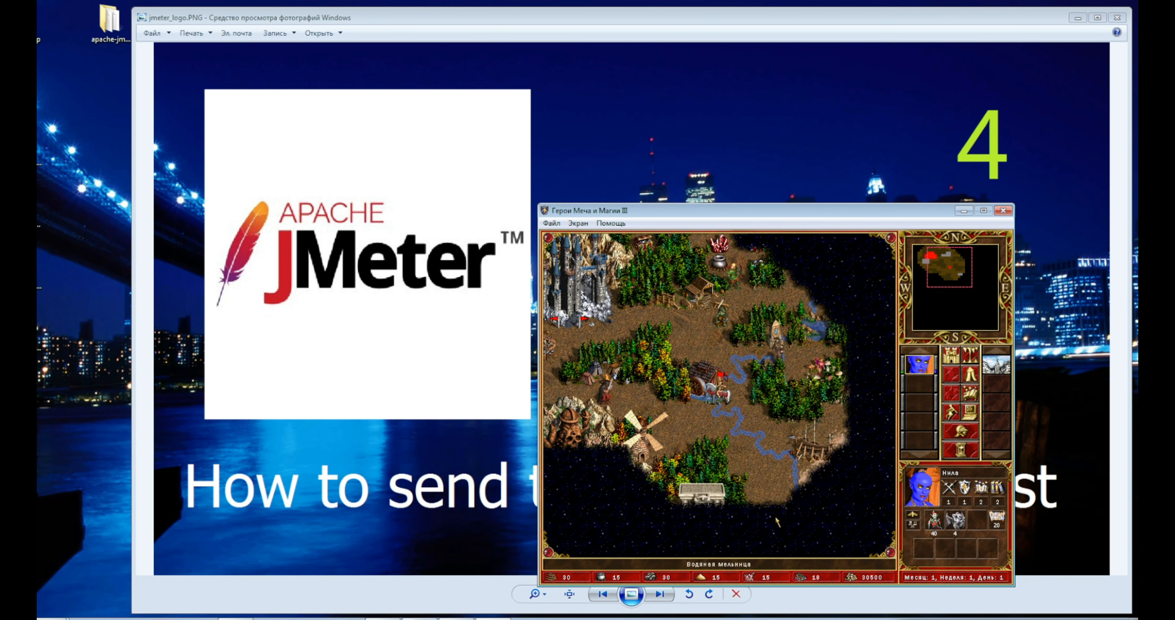
# Send the hero to the windmill, ending the day on the way, and collect its resources.
pyautogui.click(644, 450)
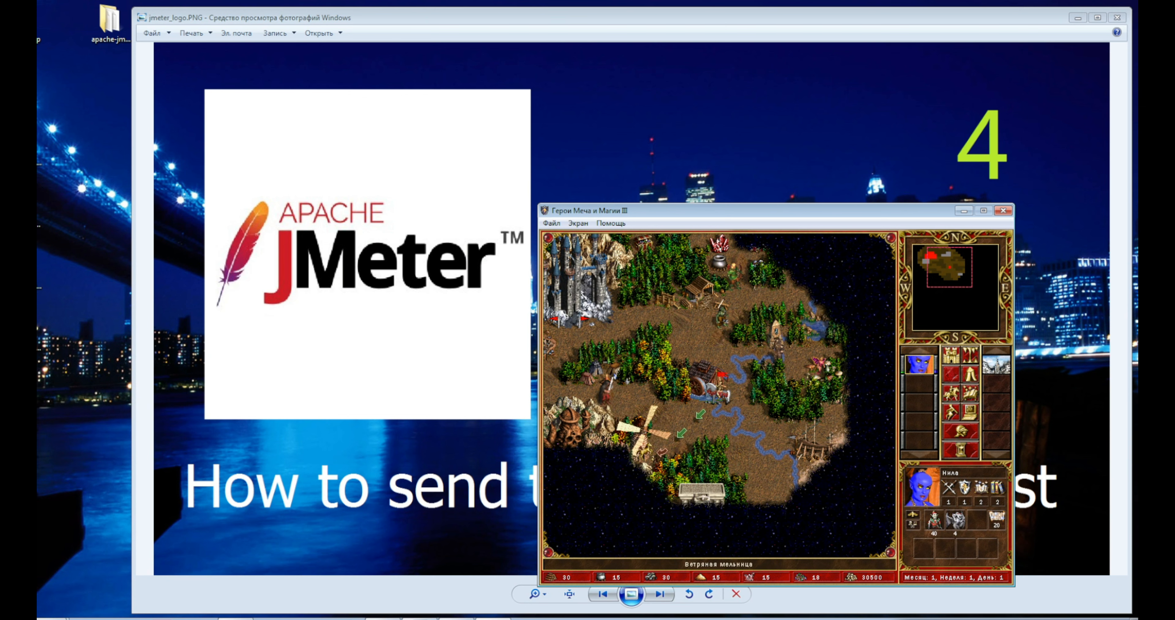
pyautogui.click(644, 450)
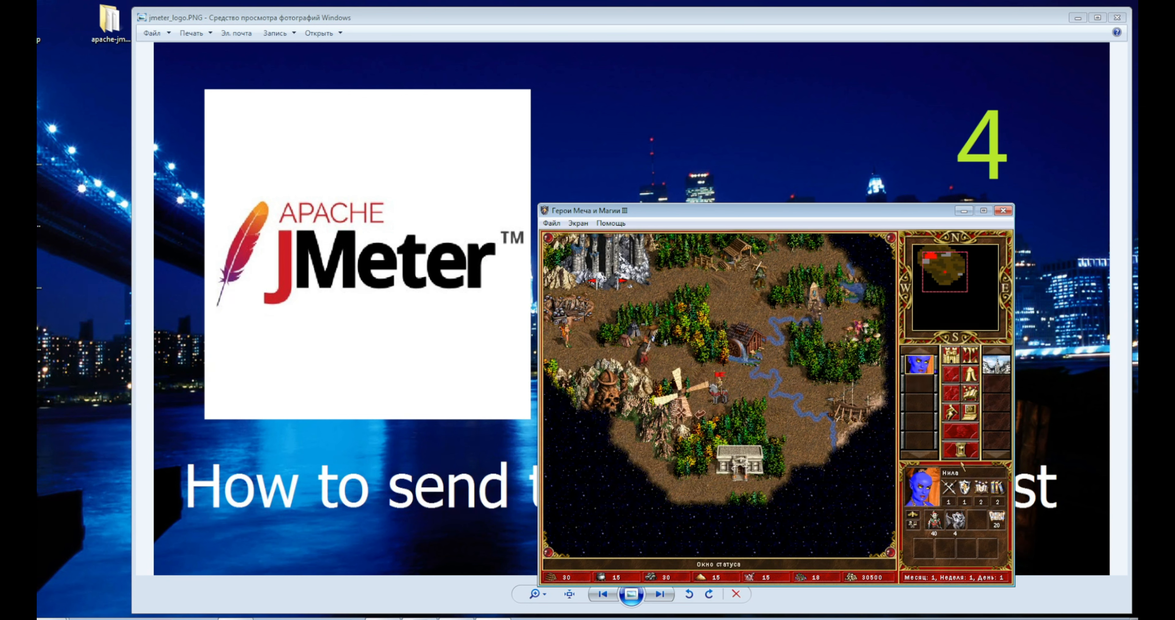
pyautogui.press('e')
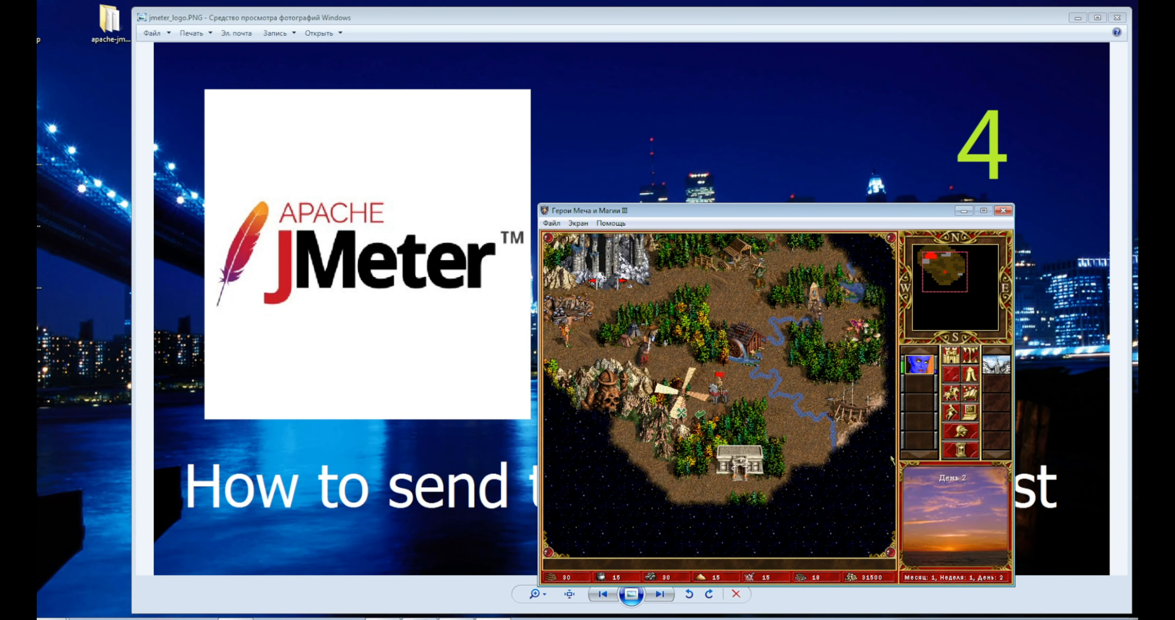
pyautogui.click(682, 412)
pyautogui.click(779, 519)
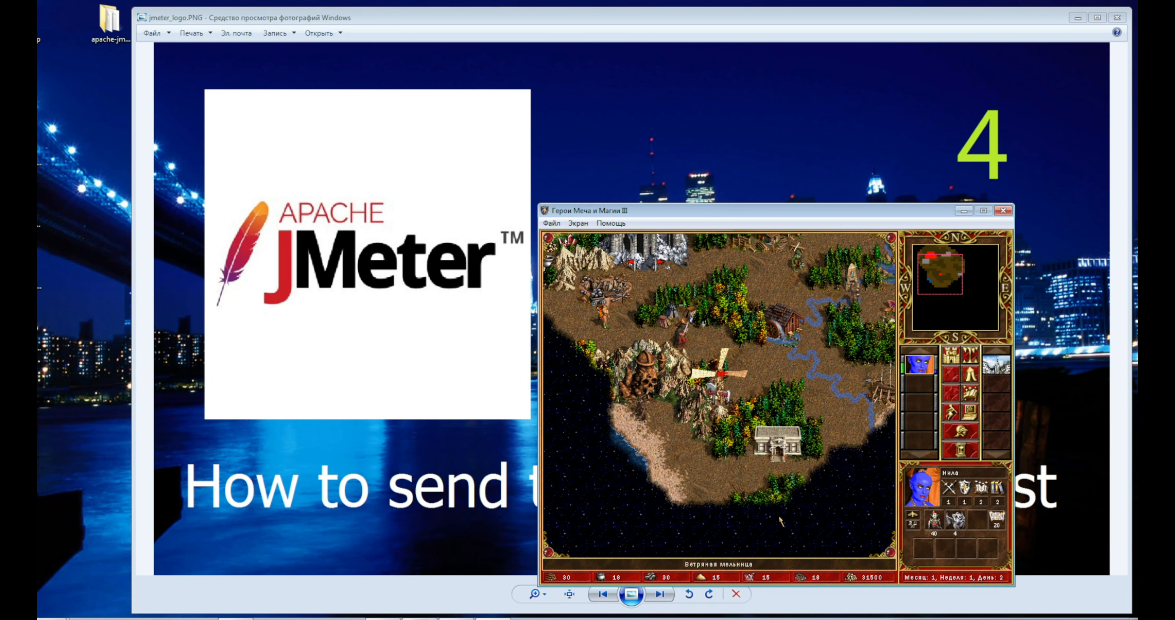
# Lead the hero along the river and down the coast to the Fountain of Fortune, ending the day on the way.
pyautogui.click(852, 412)
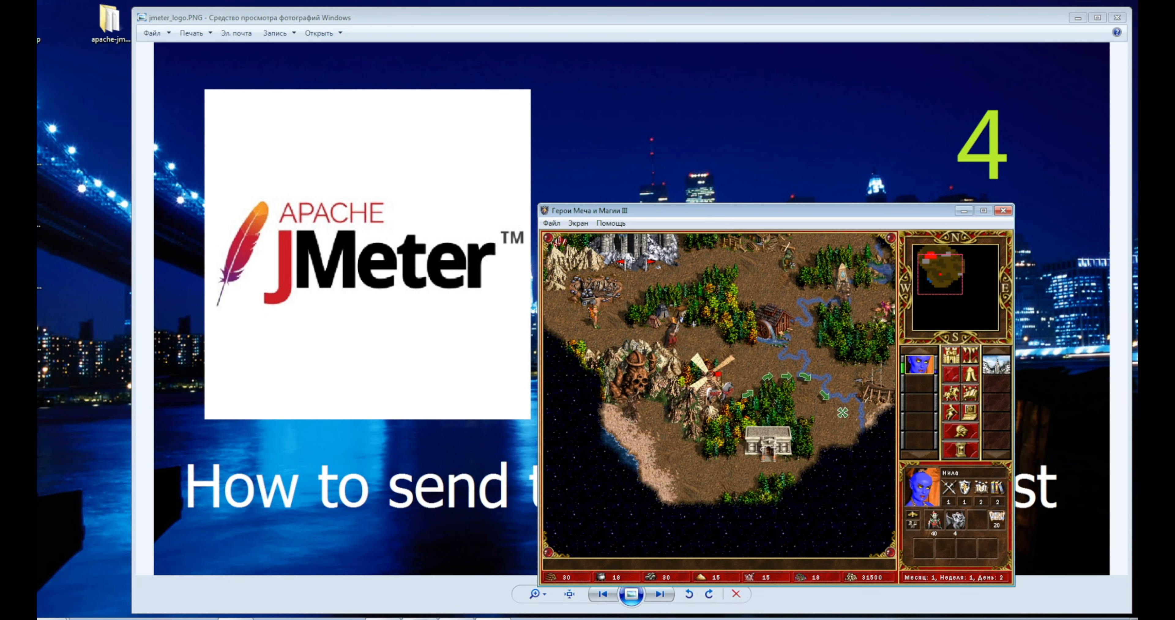
pyautogui.click(713, 489)
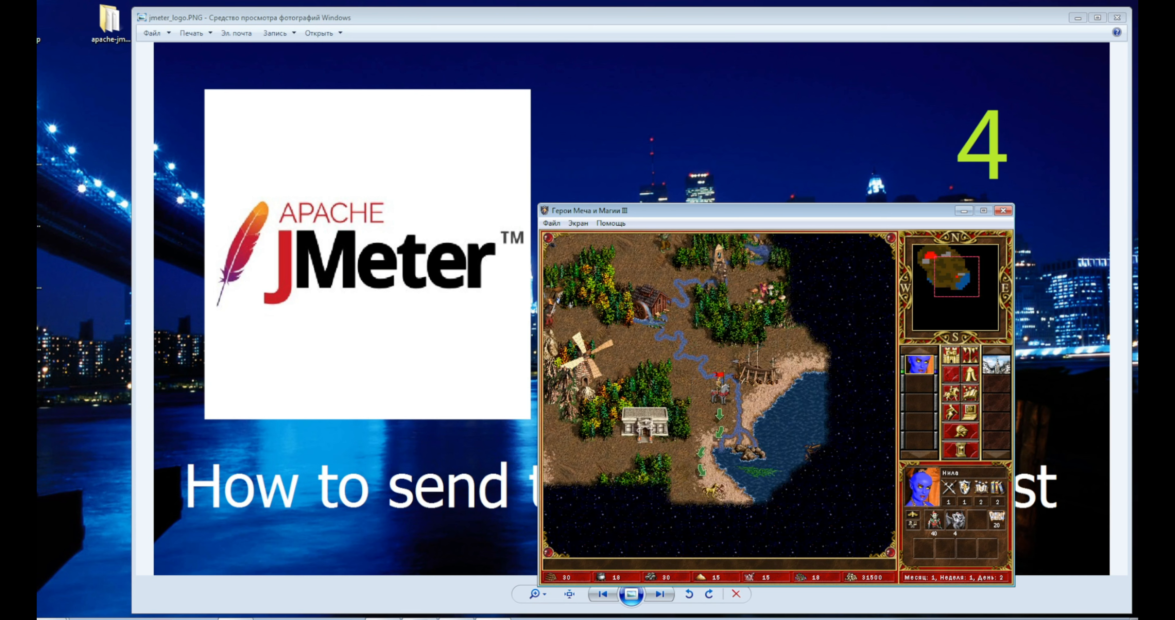
pyautogui.click(712, 490)
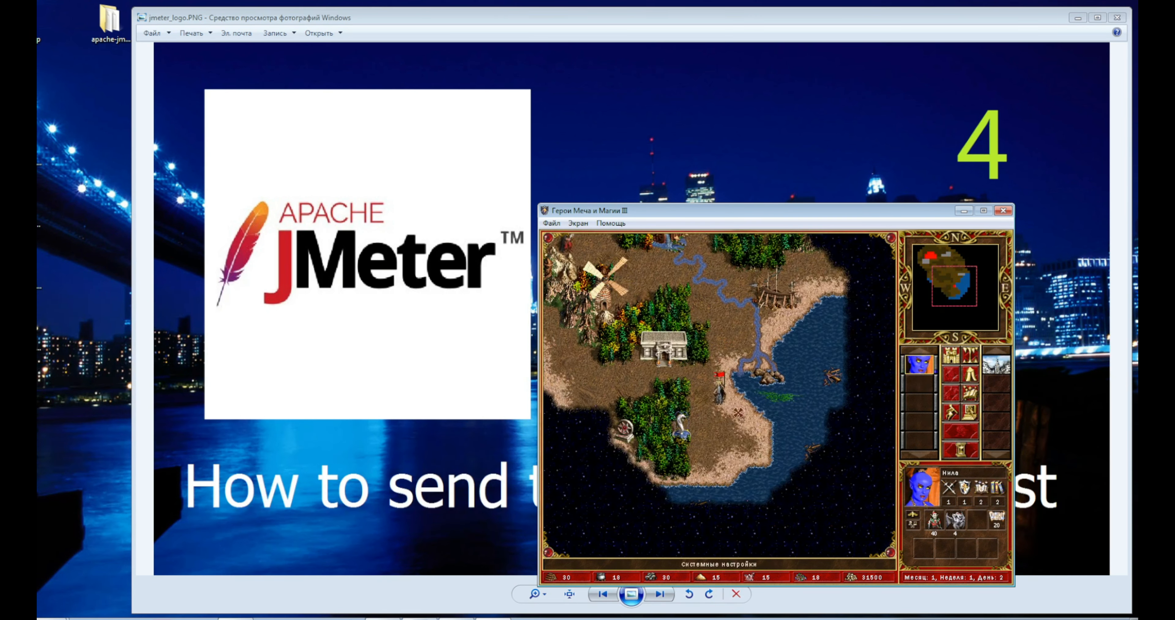
pyautogui.press('e')
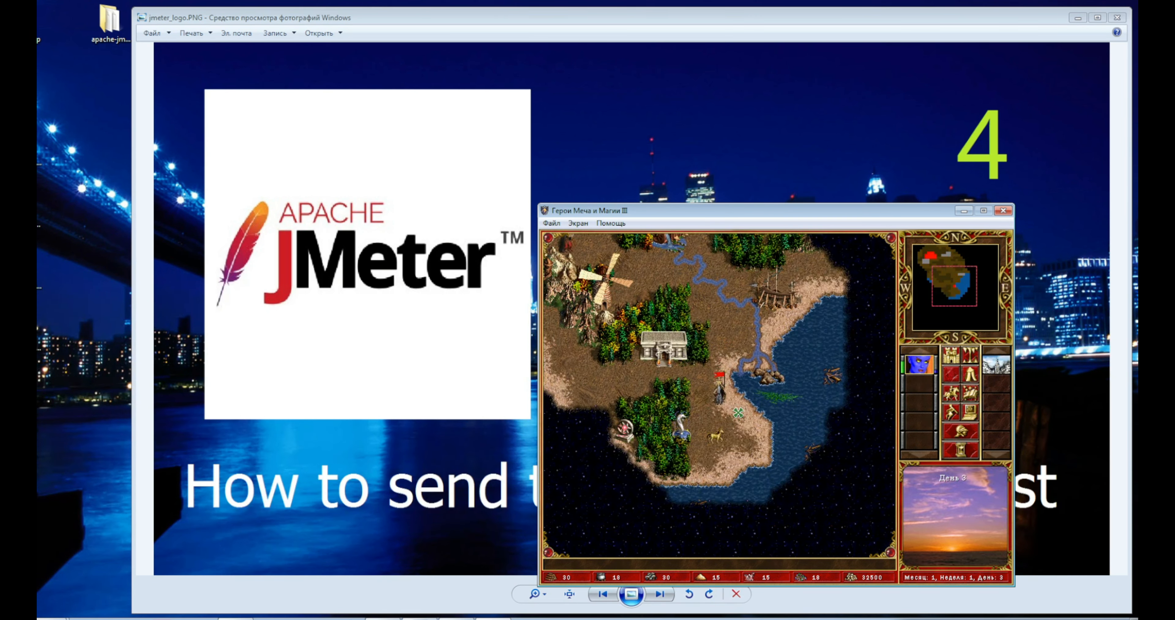
pyautogui.click(682, 431)
pyautogui.click(682, 428)
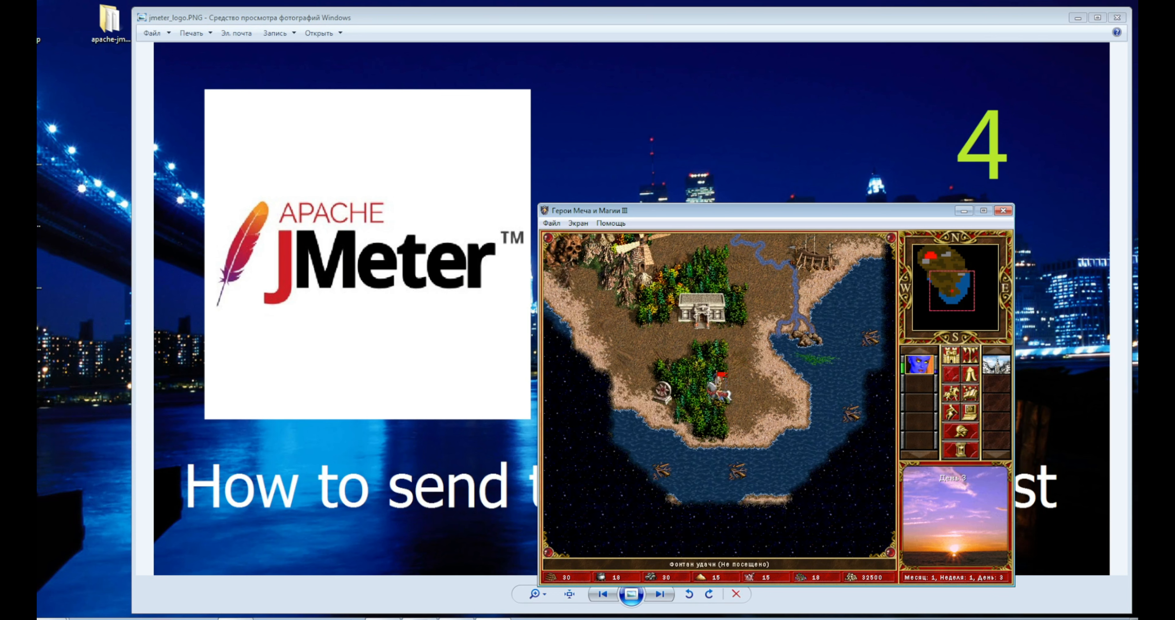
# Launch ApacheJMeter.jar from the bin folder of apache-jmeter-5.5 and close the folder window.
pyautogui.doubleClick(111, 25)
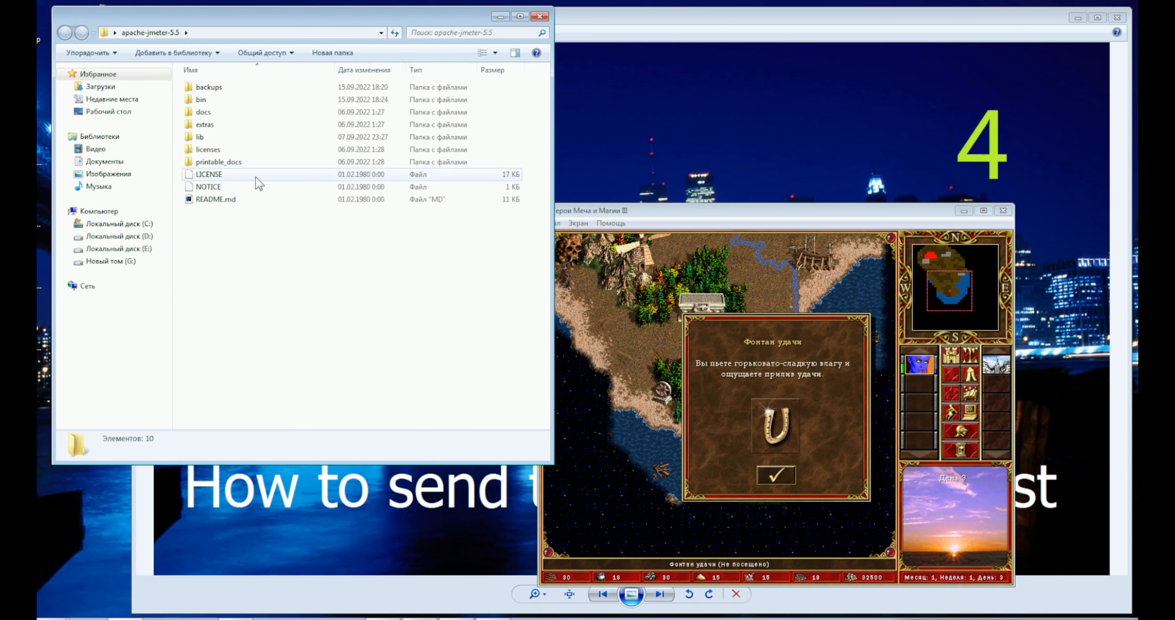
pyautogui.doubleClick(225, 101)
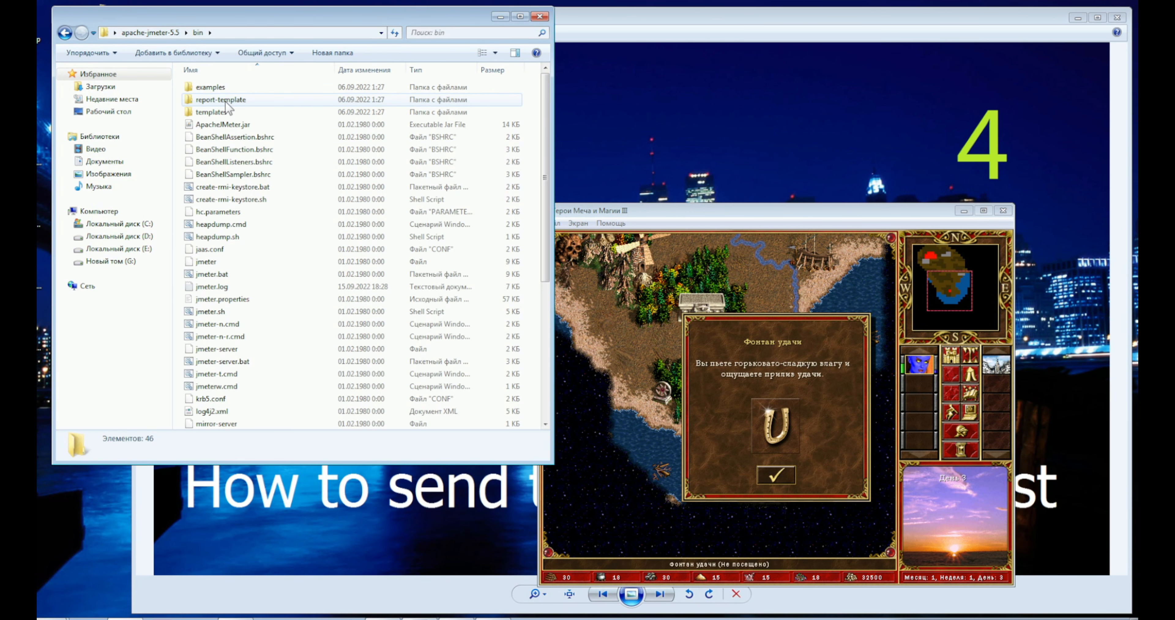
pyautogui.doubleClick(231, 125)
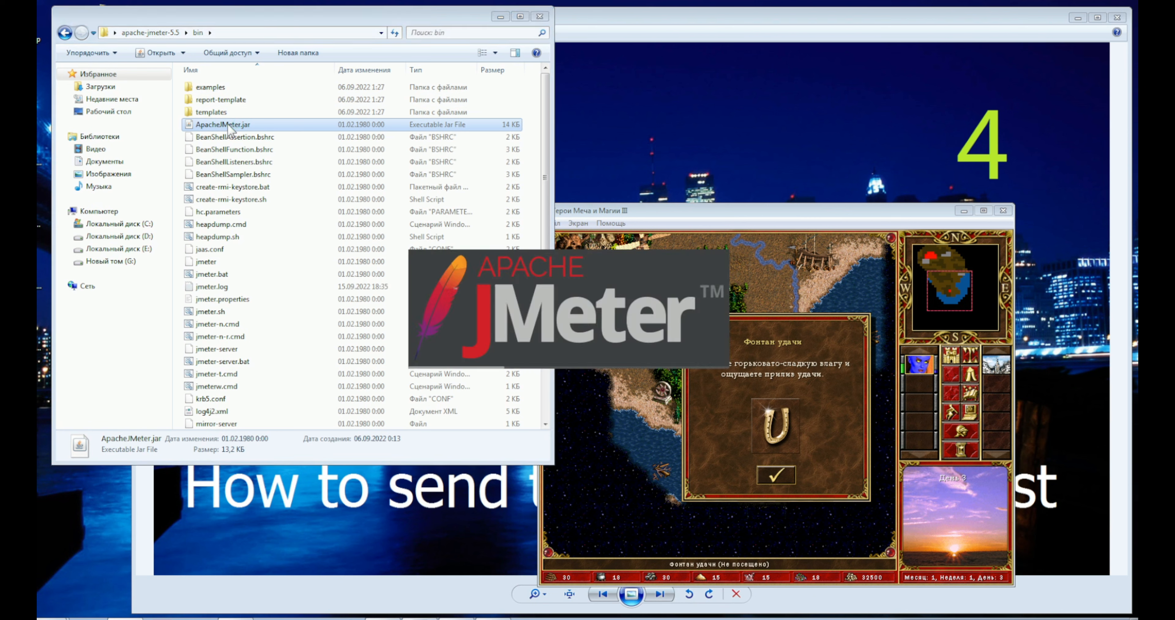
pyautogui.click(540, 17)
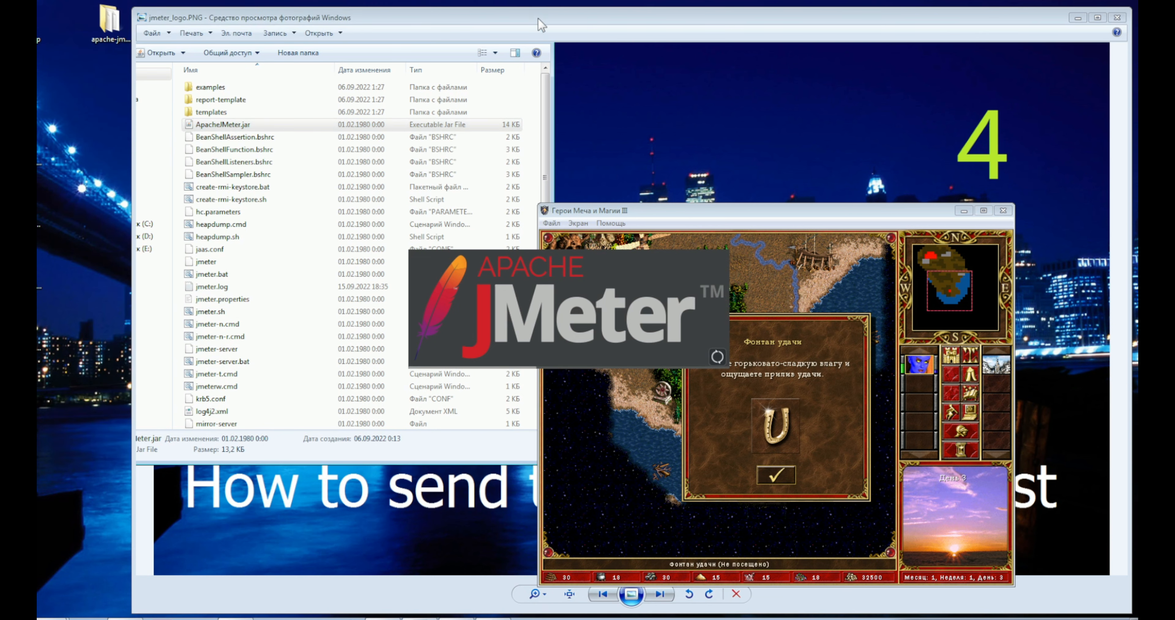
pyautogui.click(792, 478)
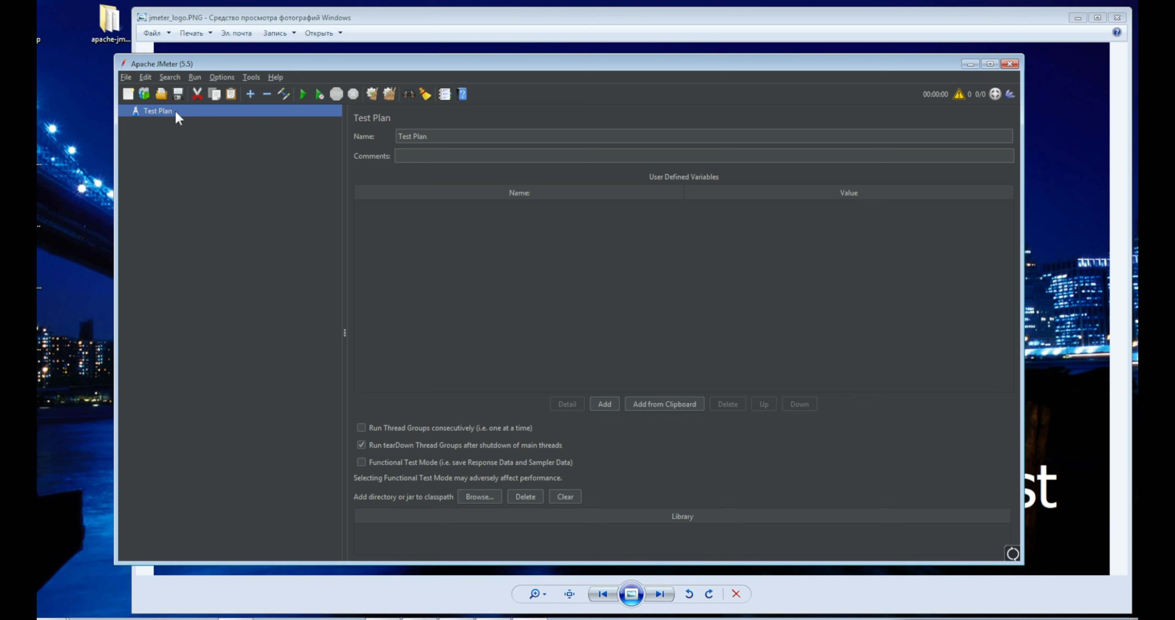
# Add a Thread Group to the Test Plan.
pyautogui.rightClick(175, 112)
pyautogui.moveTo(187, 117)
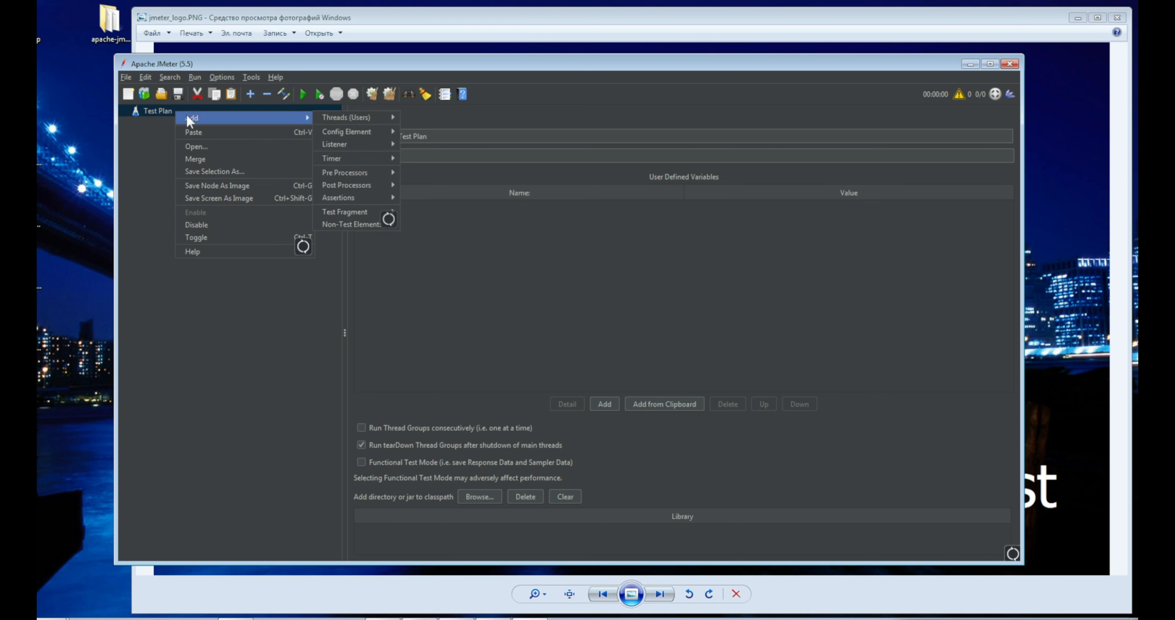
pyautogui.moveTo(357, 119)
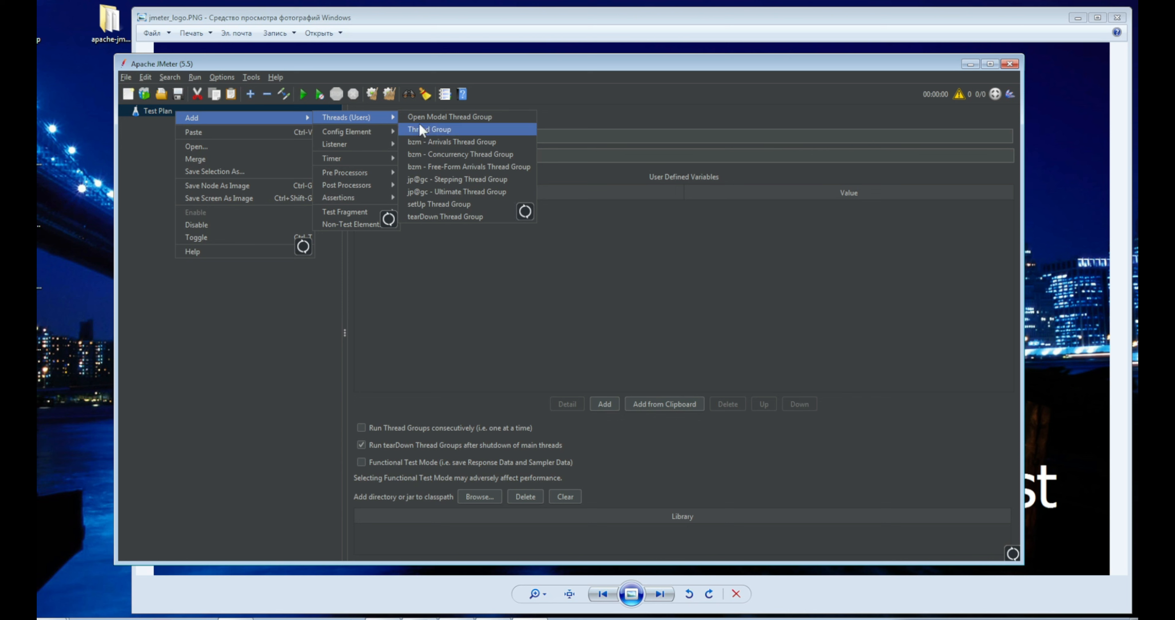
pyautogui.click(438, 131)
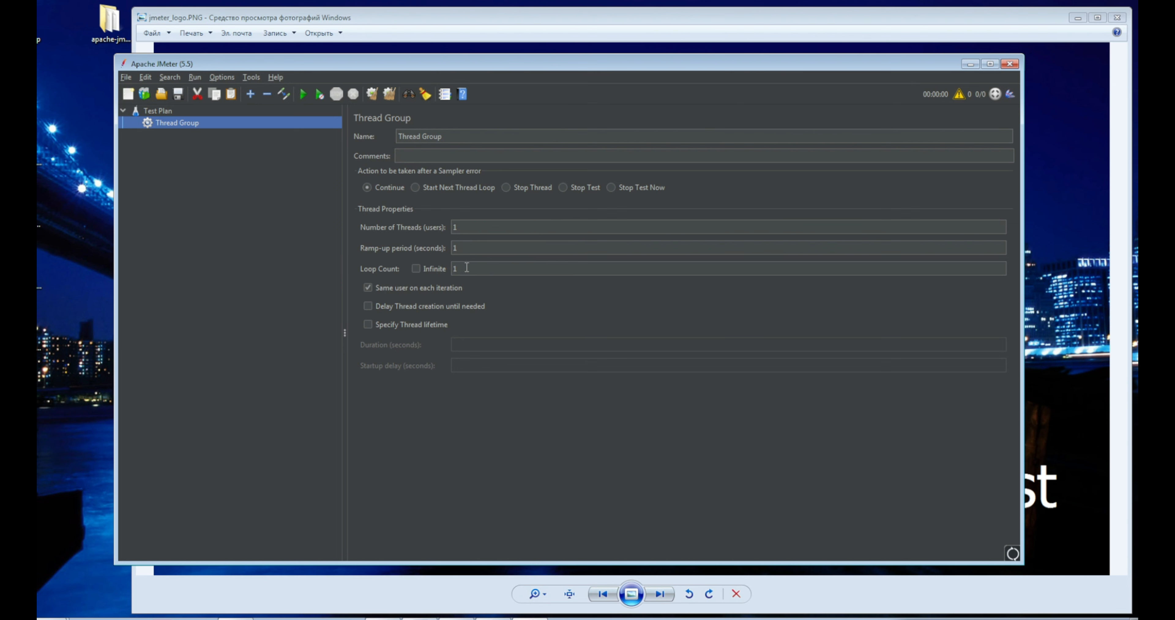
# Add an HTTP Request sampler to the Thread Group.
pyautogui.rightClick(208, 121)
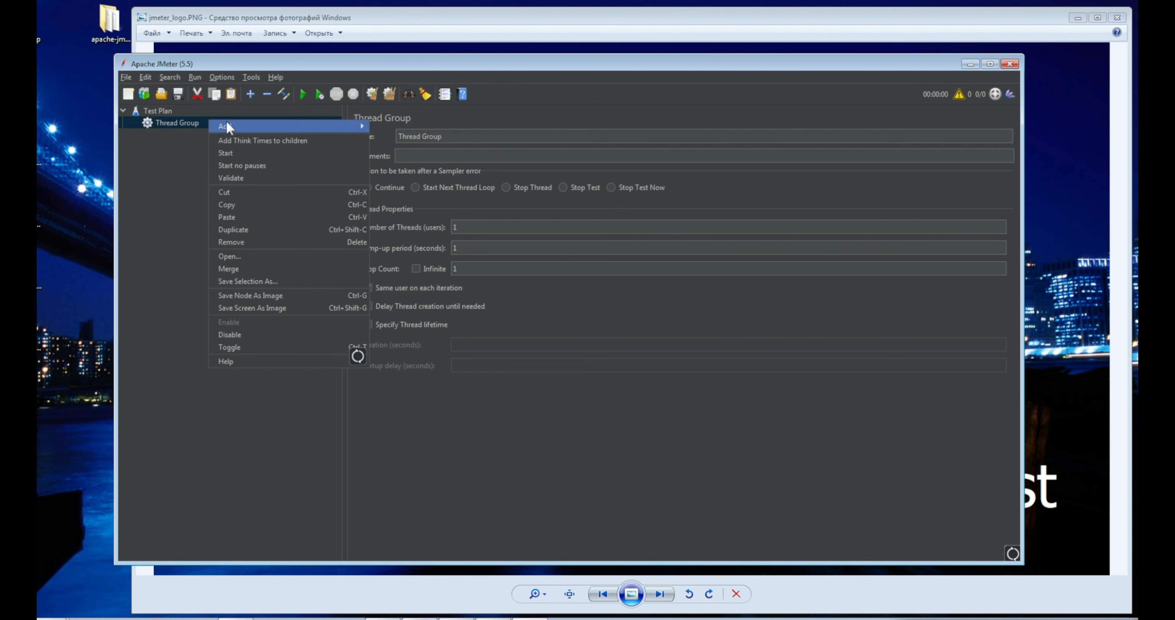
pyautogui.moveTo(231, 125)
pyautogui.moveTo(393, 125)
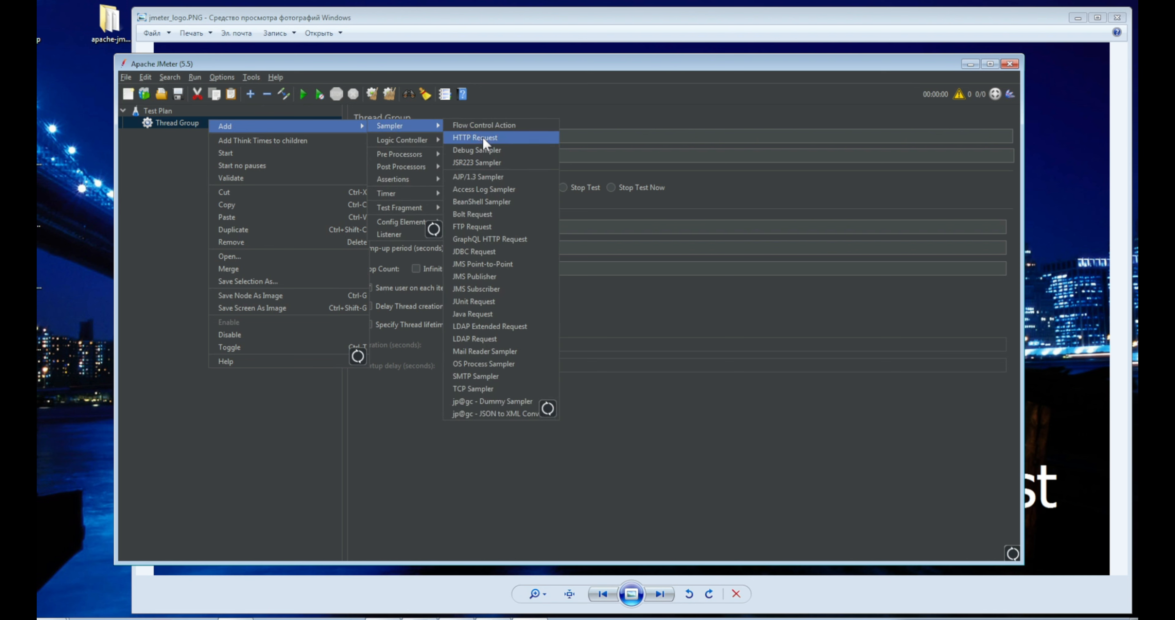
pyautogui.click(506, 141)
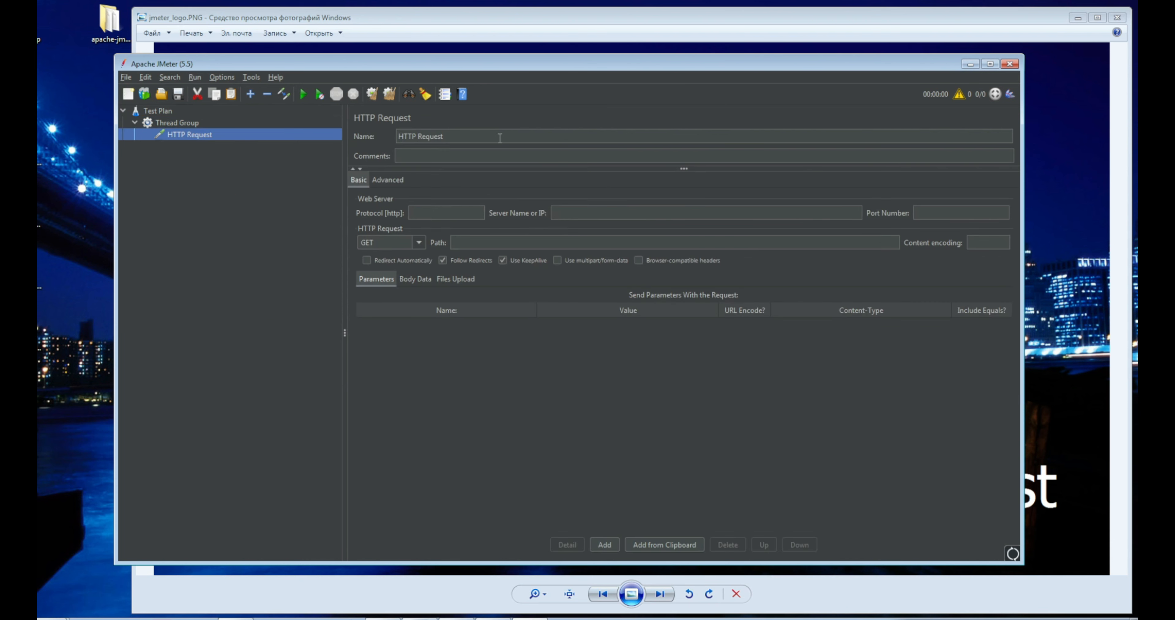
# Set the HTTP Request's protocol to https.
pyautogui.click(449, 211)
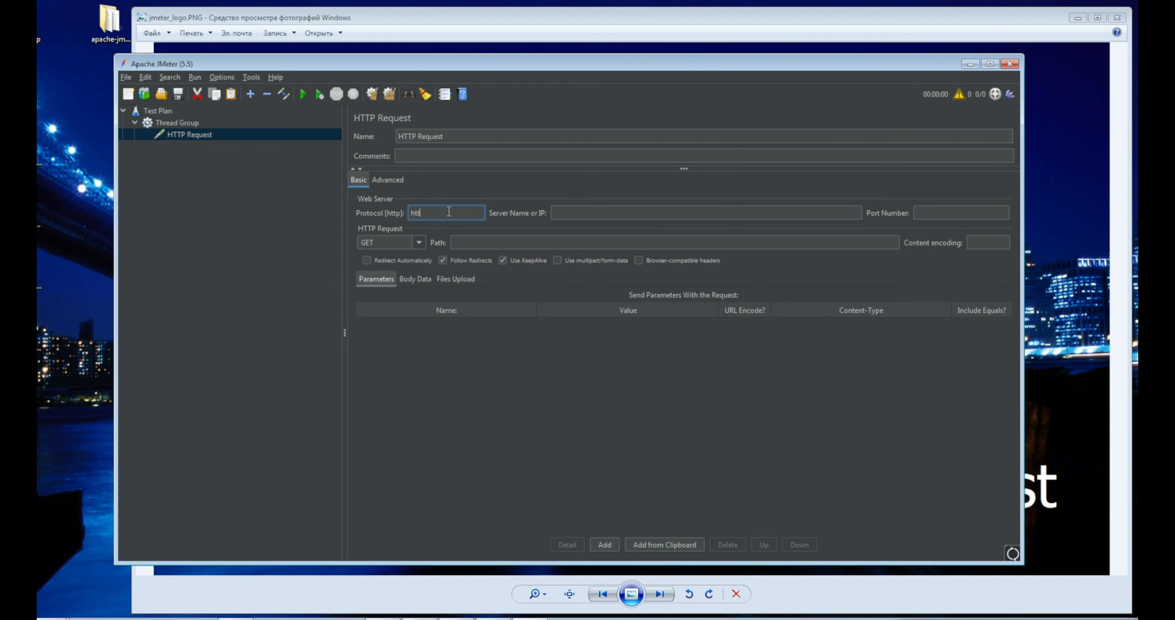
pyautogui.write('https')
pyautogui.click(554, 213)
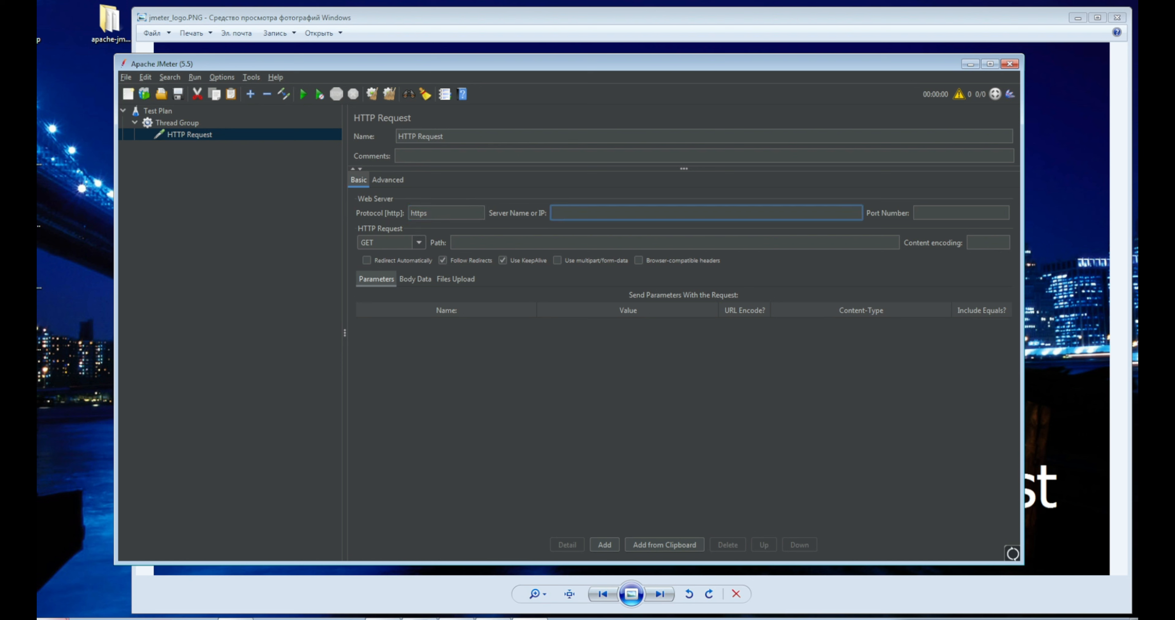
pyautogui.click(98, 616)
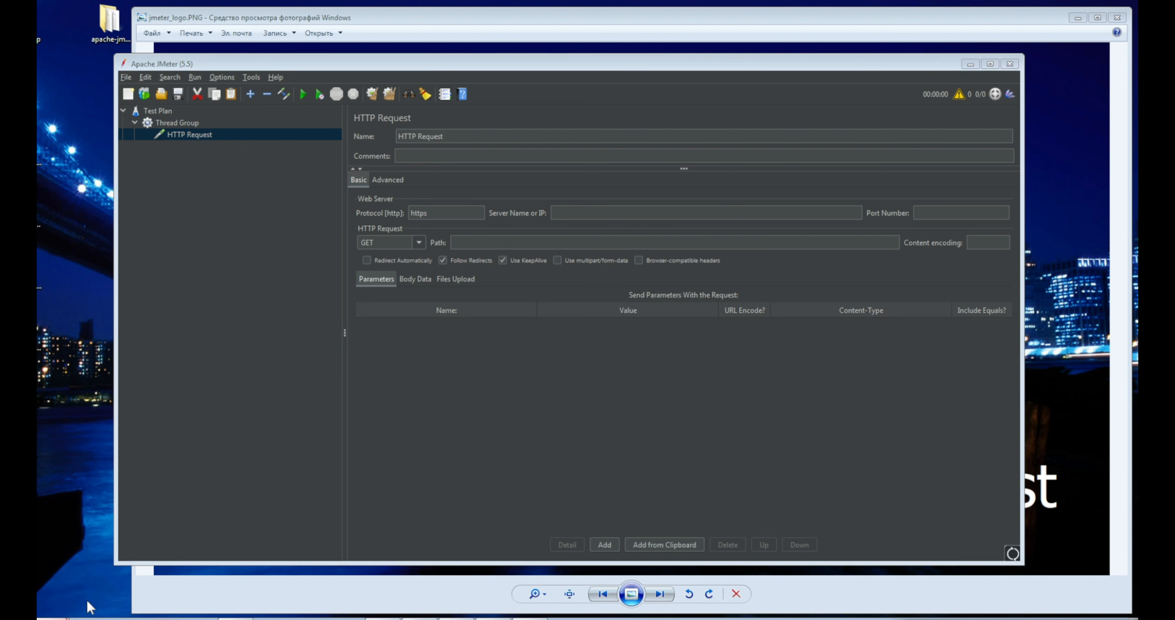
pyautogui.click(438, 356)
pyautogui.click(563, 214)
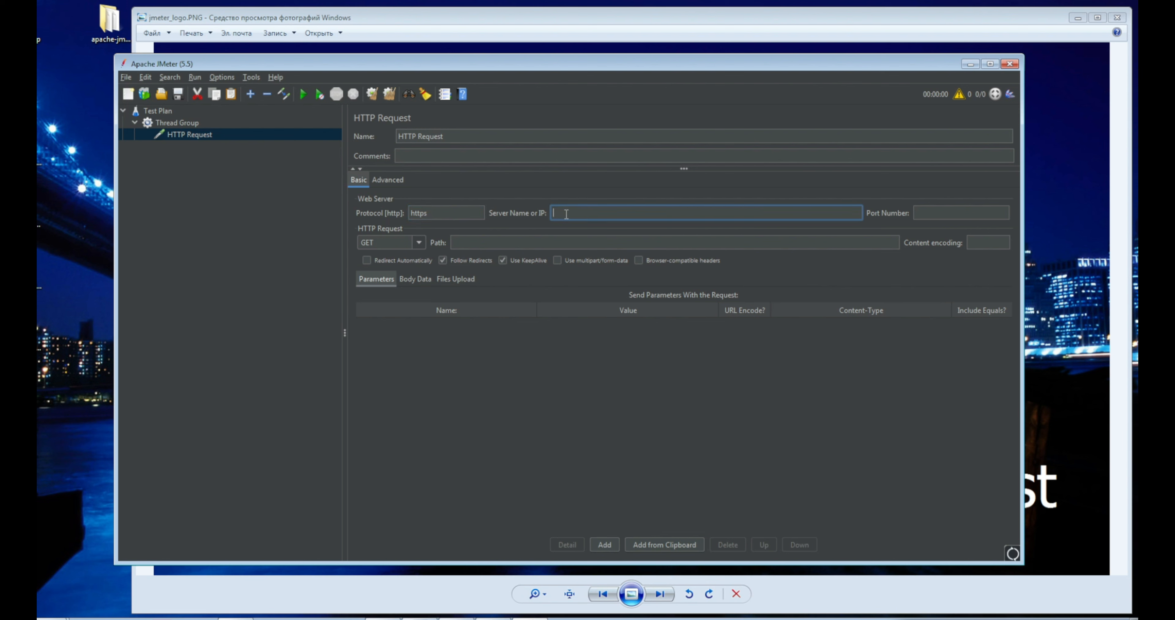
pyautogui.click(81, 619)
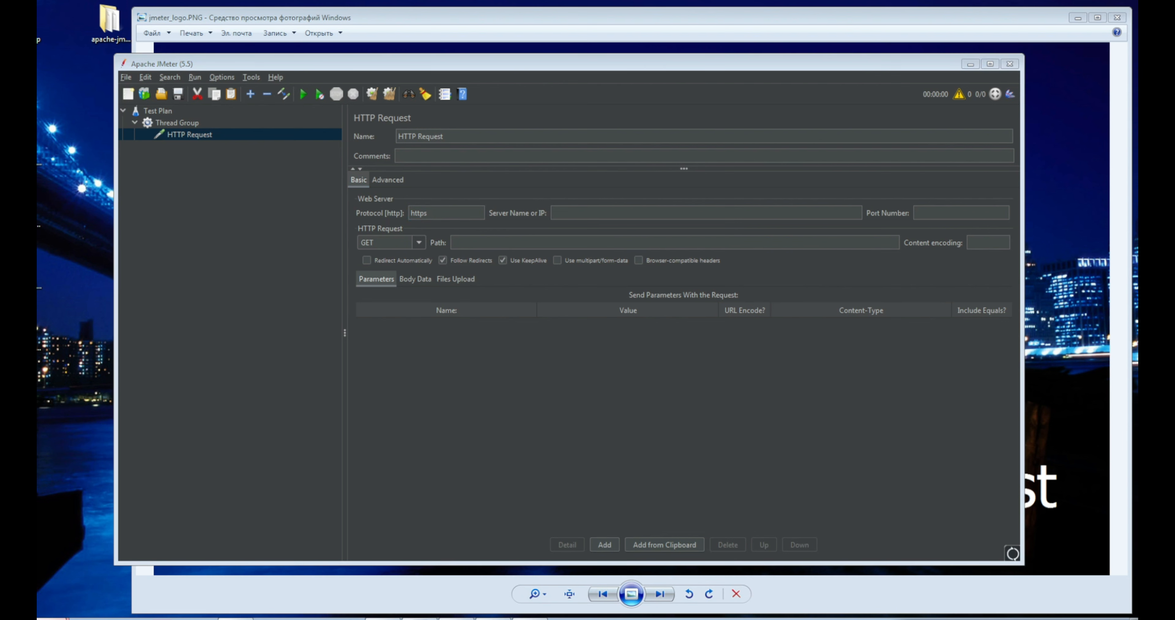
pyautogui.click(372, 472)
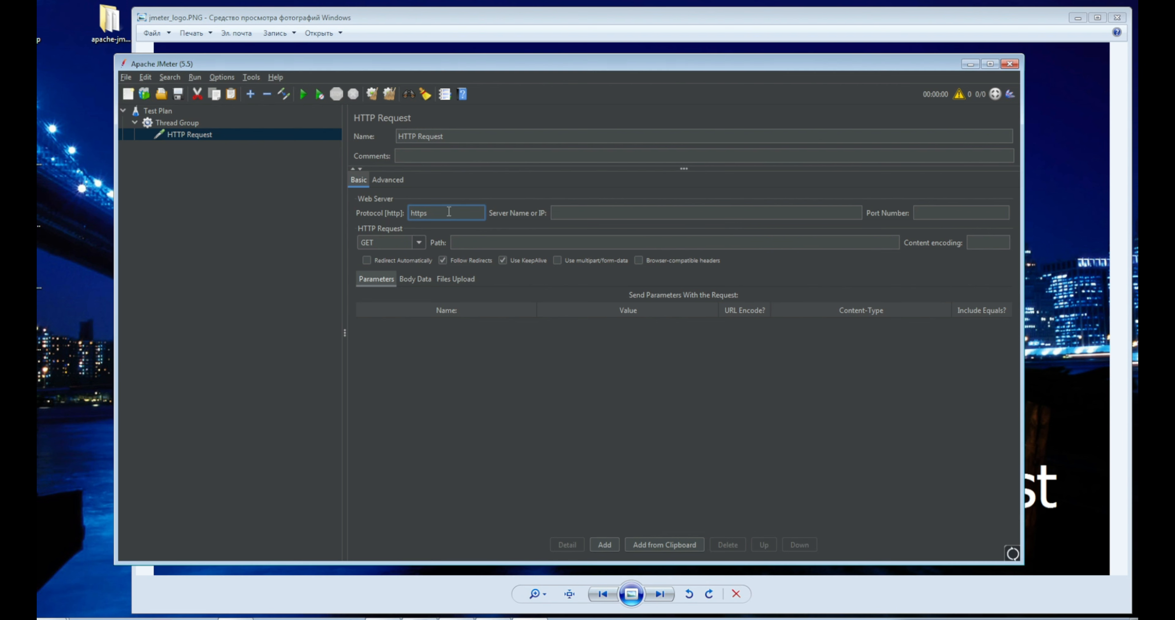
pyautogui.click(562, 214)
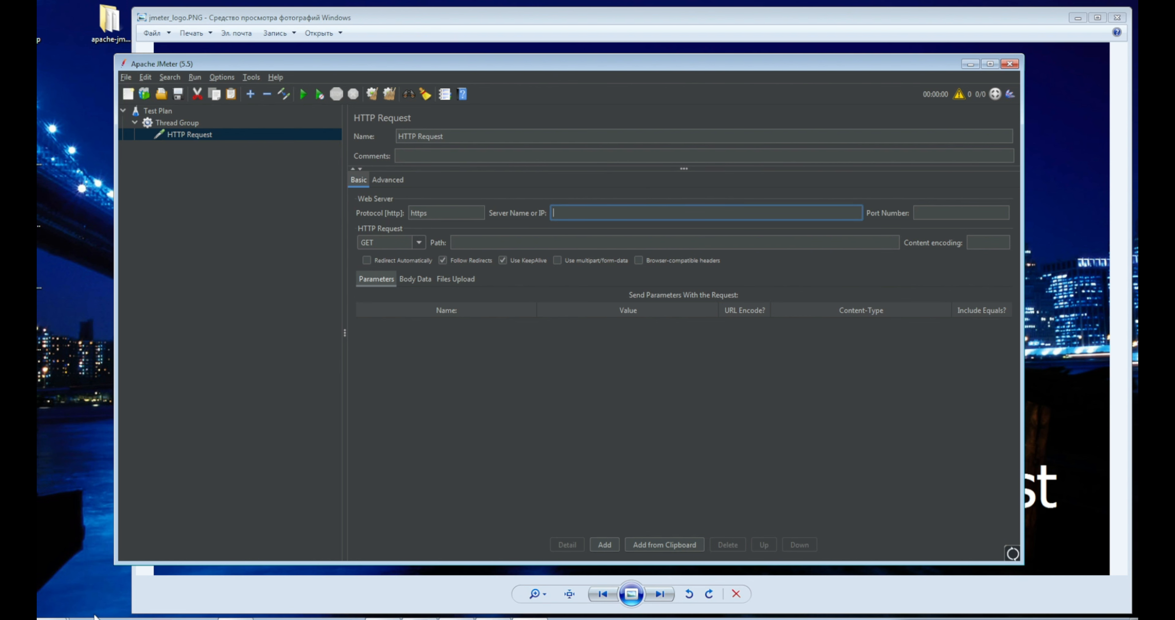
pyautogui.click(55, 619)
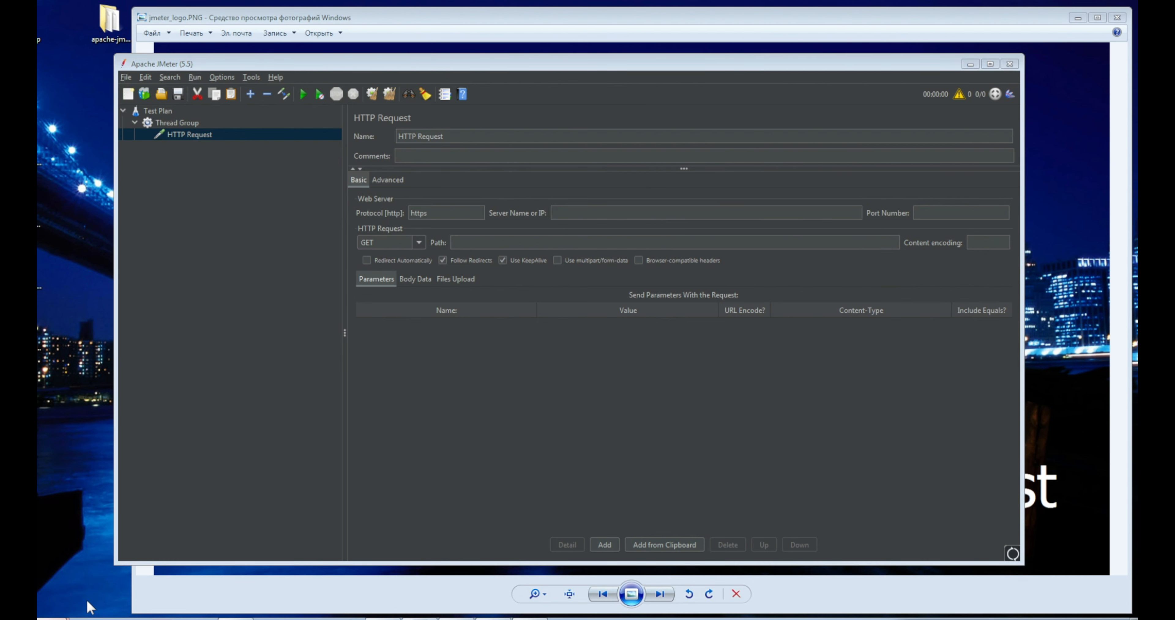
pyautogui.click(449, 212)
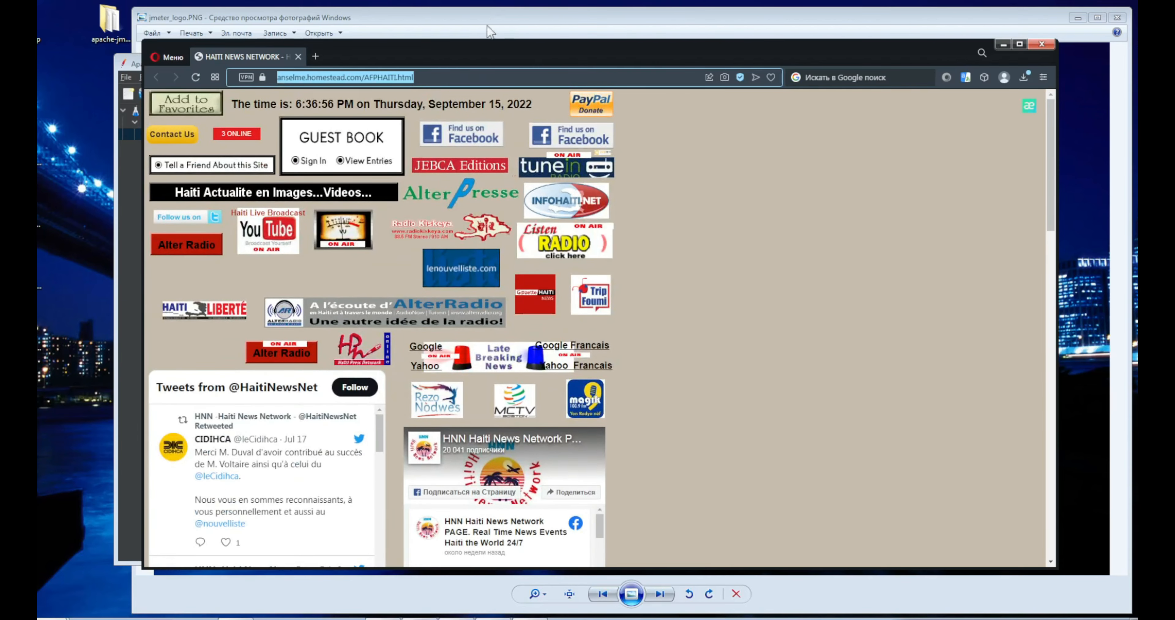
# Switch to the Opera browser and copy the full address of the Haiti News Network page.
pyautogui.click(461, 76)
pyautogui.hotkey('ctrl', 'c')
pyautogui.rightClick(358, 73)
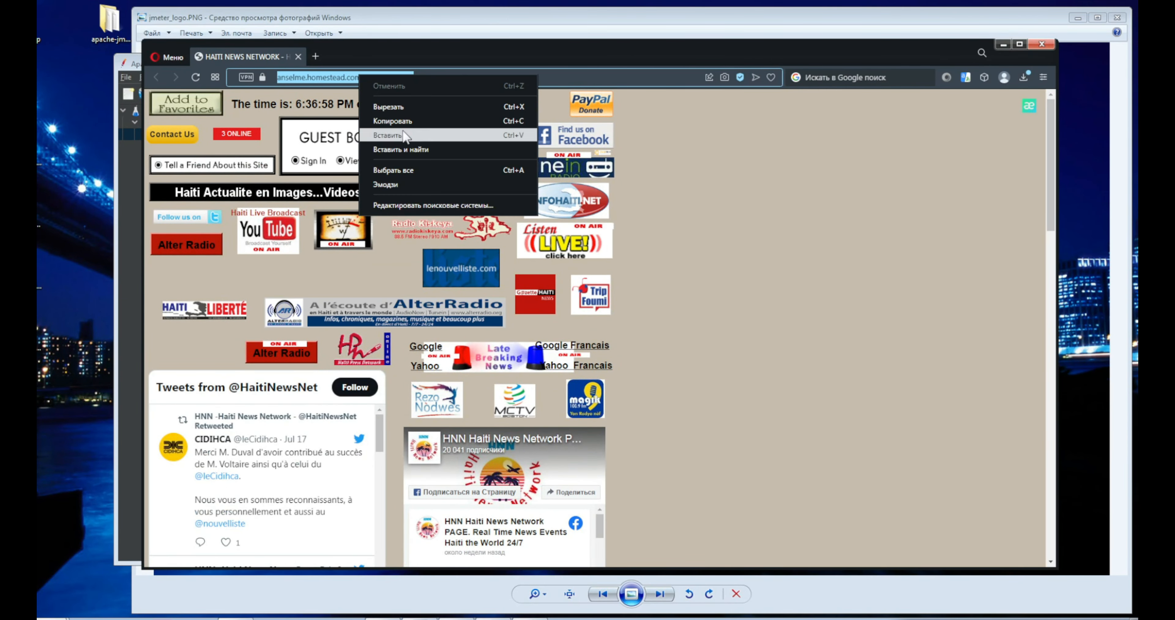
pyautogui.click(402, 122)
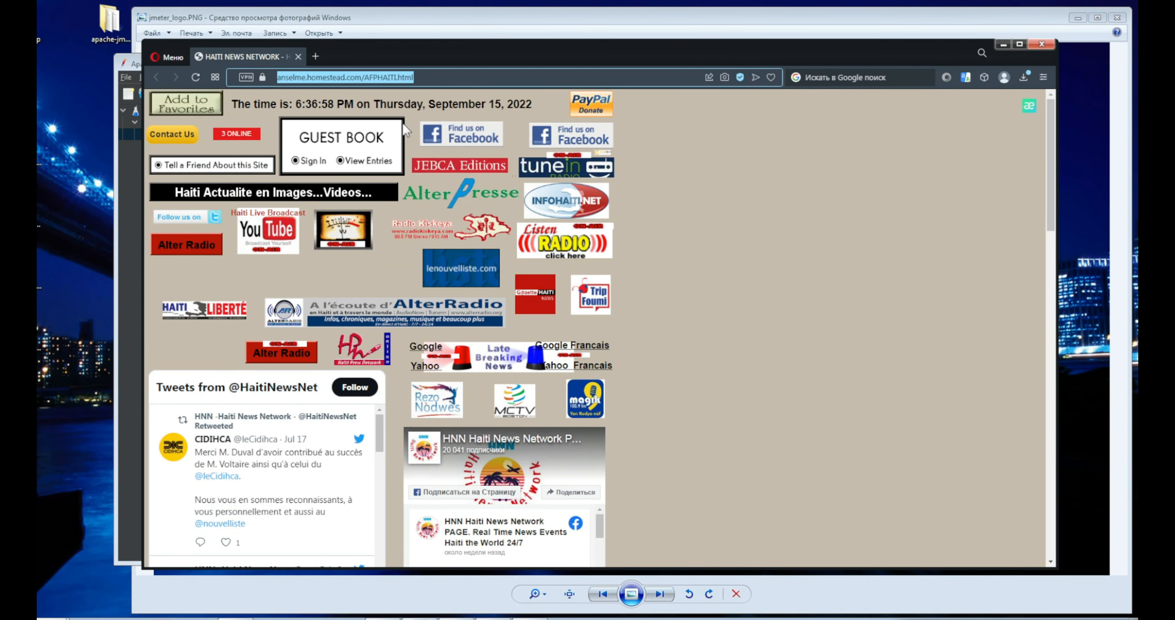
pyautogui.click(1003, 44)
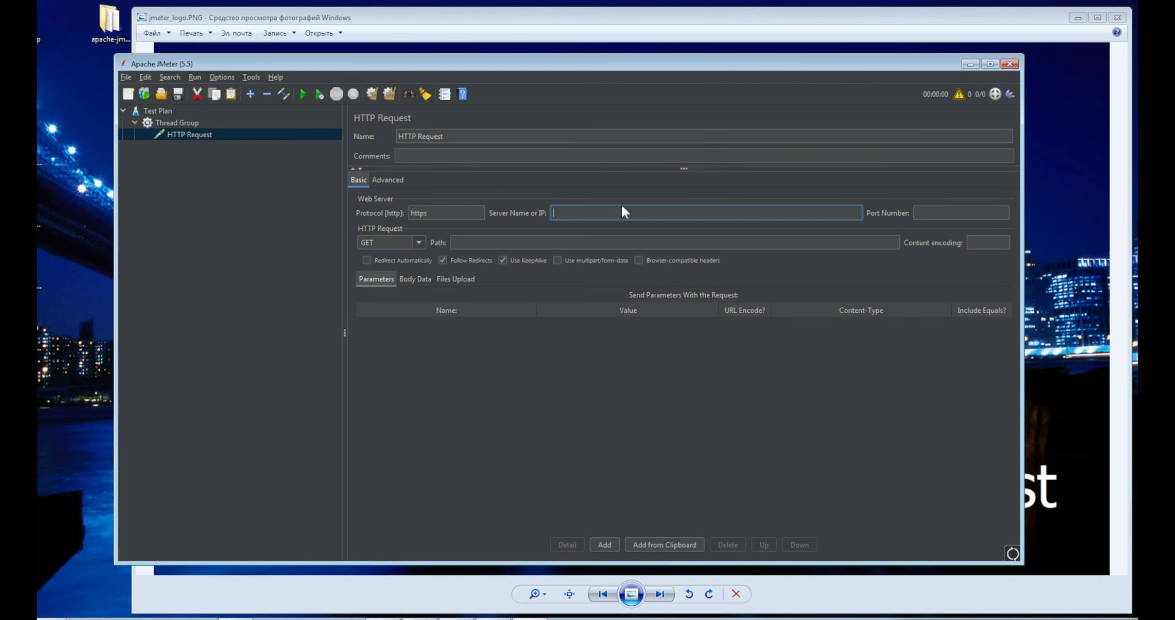
pyautogui.hotkey('ctrl', 'v')
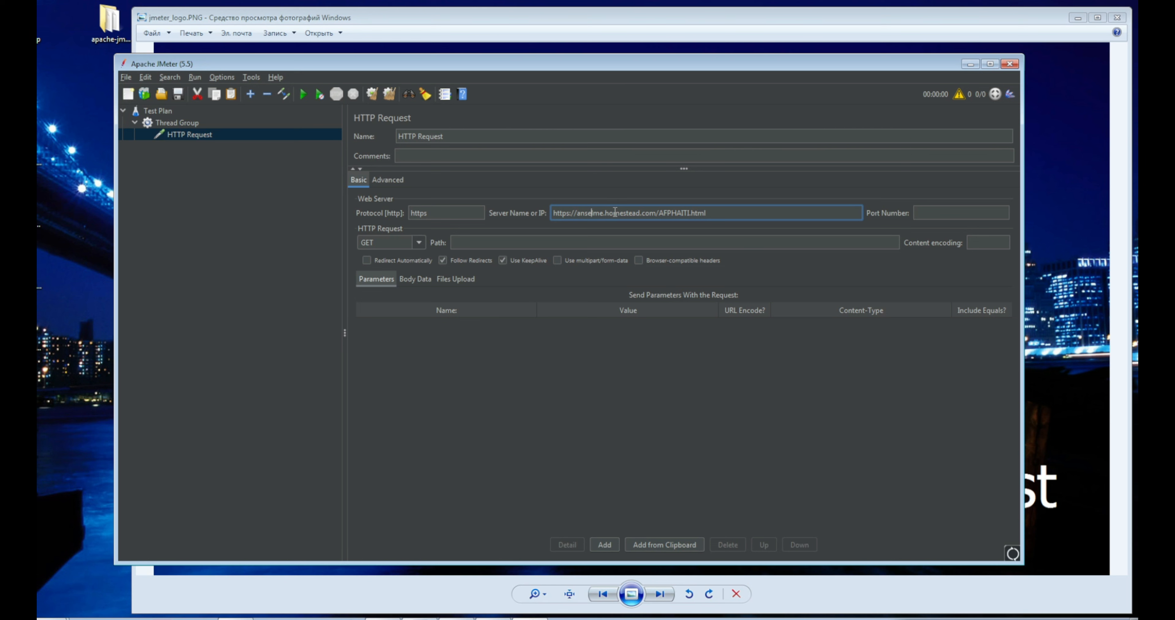
pyautogui.press('BackSpace')
pyautogui.press('BackSpace')
pyautogui.press('BackSpace')
pyautogui.press('BackSpace')
pyautogui.press('BackSpace')
pyautogui.press('BackSpace')
pyautogui.press('BackSpace')
pyautogui.press('BackSpace')
# Move /AFPHAITI.html from the server name into the HTTP Request's path, keeping GET as the method.
pyautogui.moveTo(656, 217); pyautogui.dragTo(693, 216)
pyautogui.rightClick(652, 210)
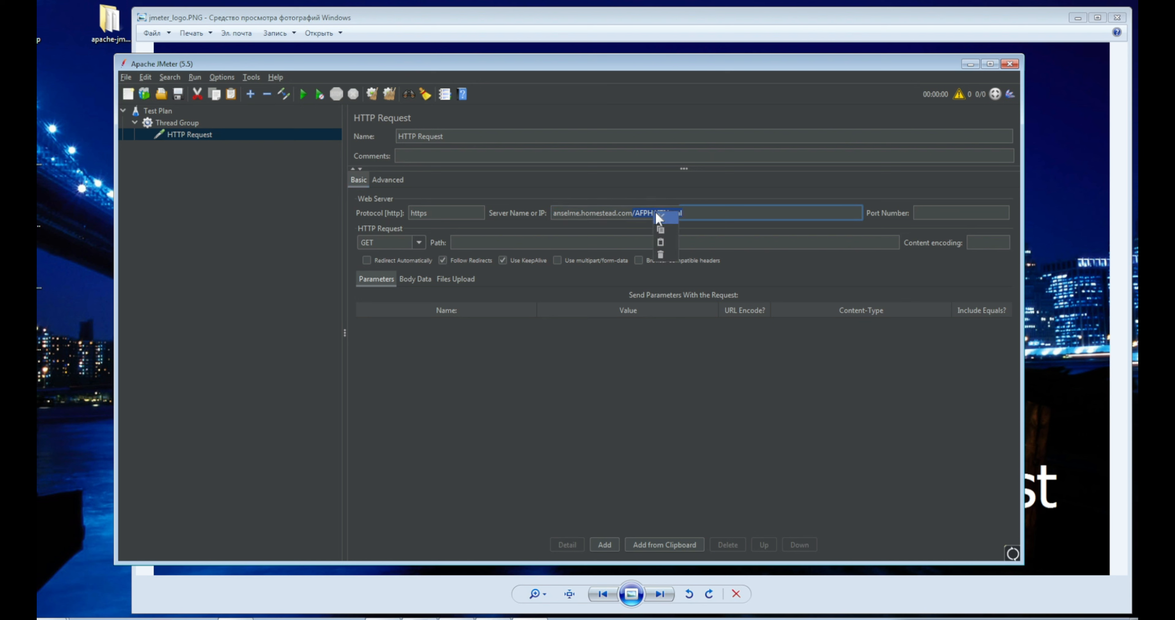
pyautogui.click(667, 215)
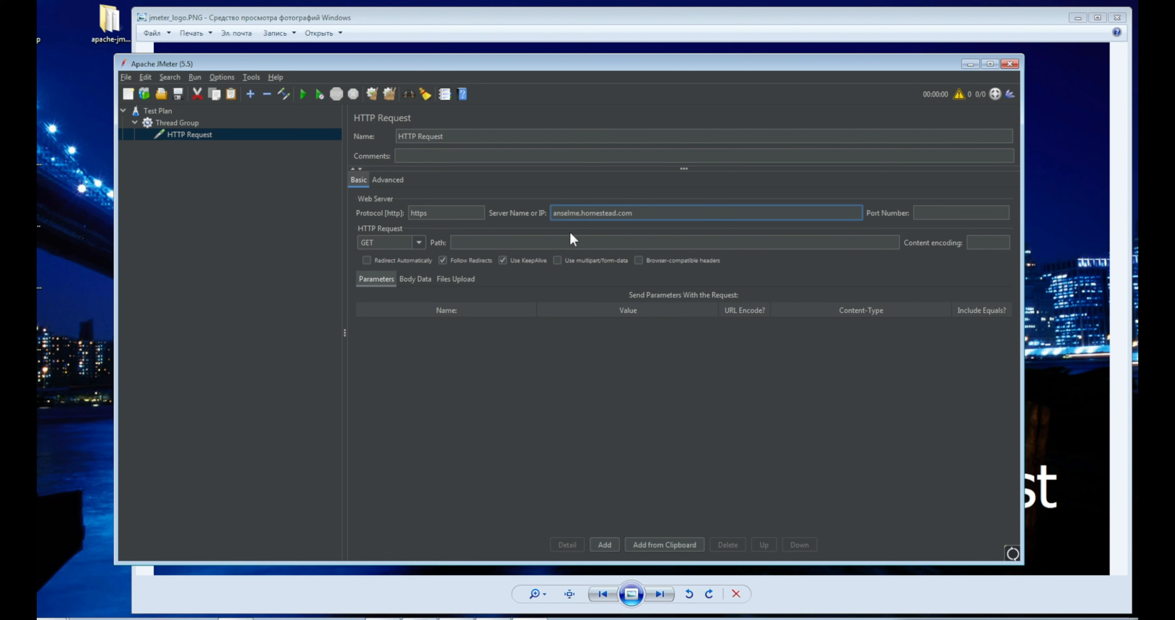
pyautogui.click(462, 245)
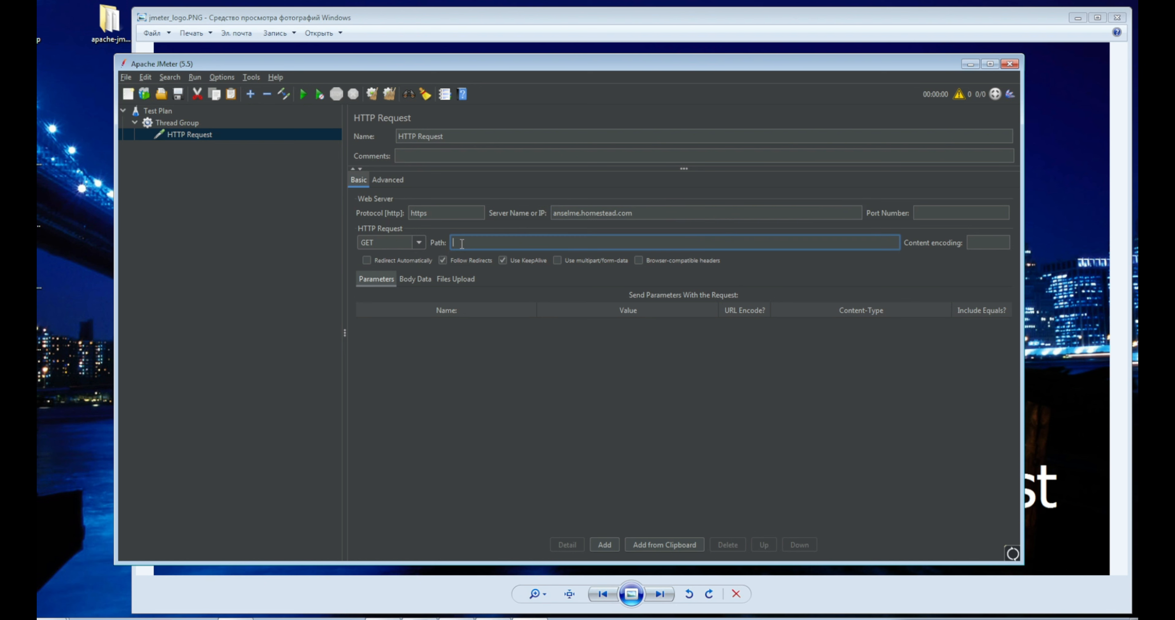
pyautogui.write('/AFPHAITI.html')
pyautogui.click(419, 243)
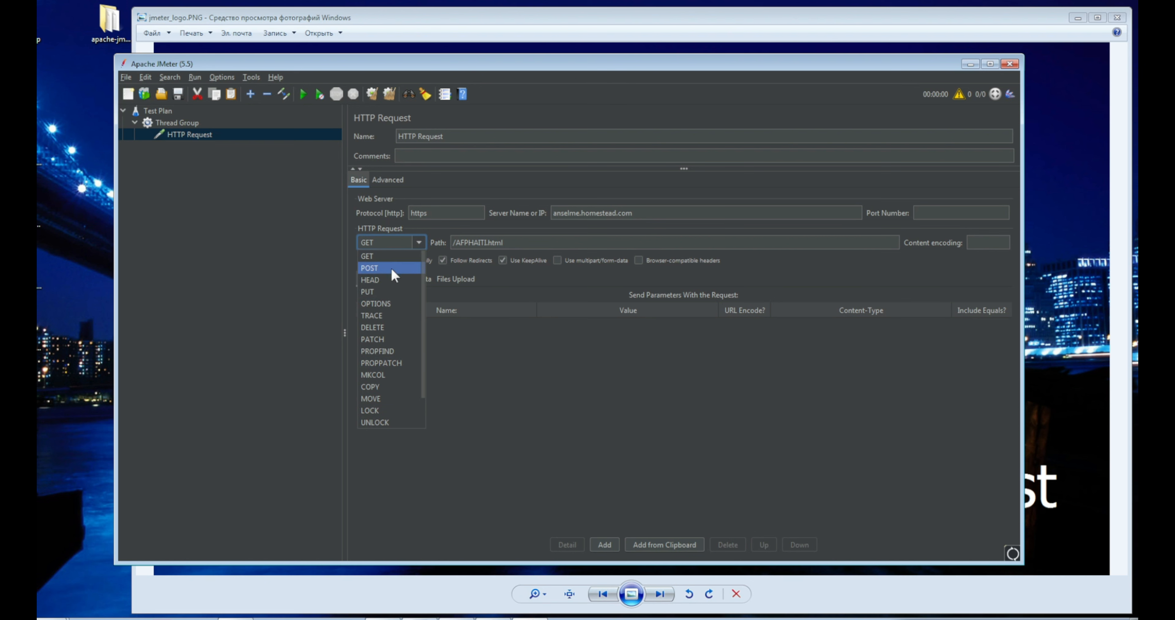
pyautogui.click(419, 247)
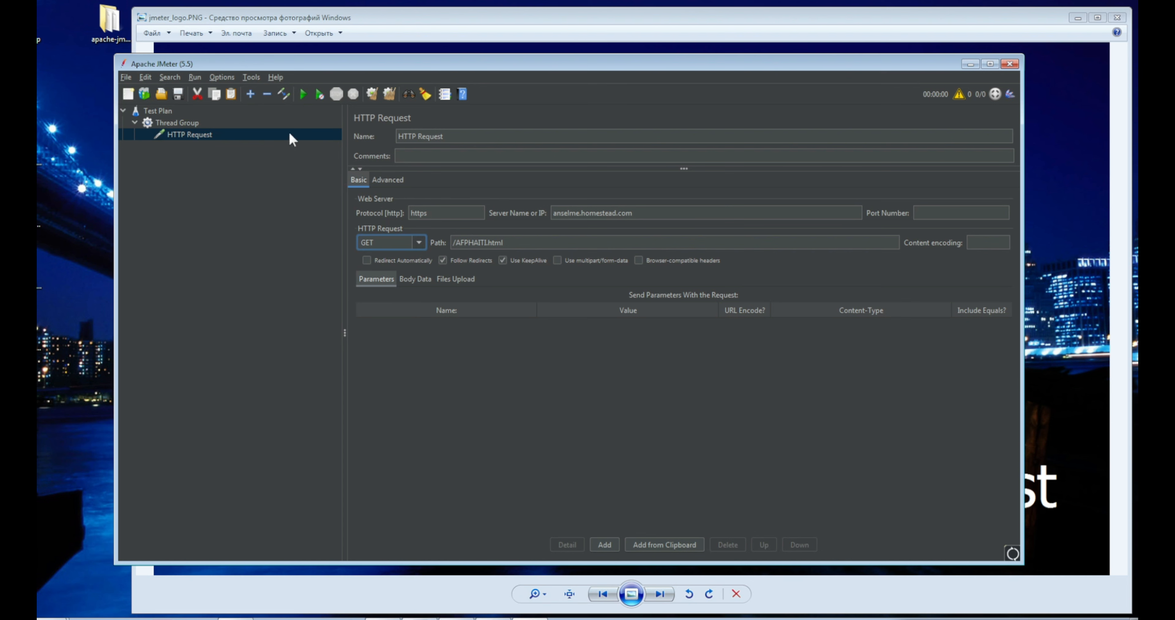
# Add a View Results Tree listener to the Thread Group.
pyautogui.click(194, 124)
pyautogui.rightClick(193, 124)
pyautogui.moveTo(222, 130)
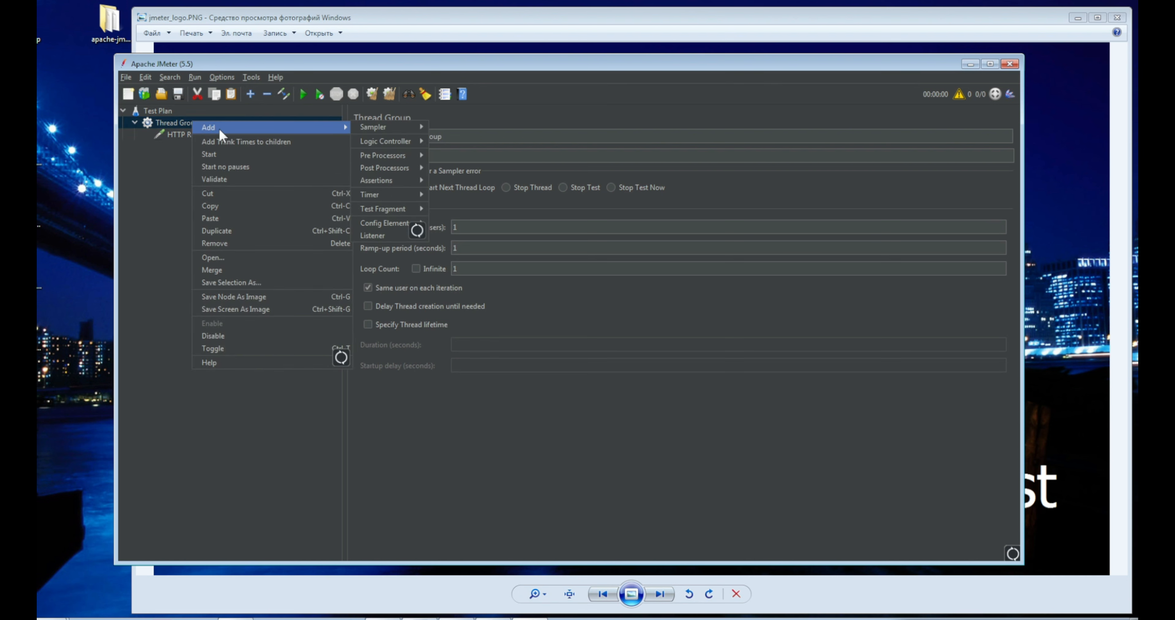
pyautogui.moveTo(371, 128)
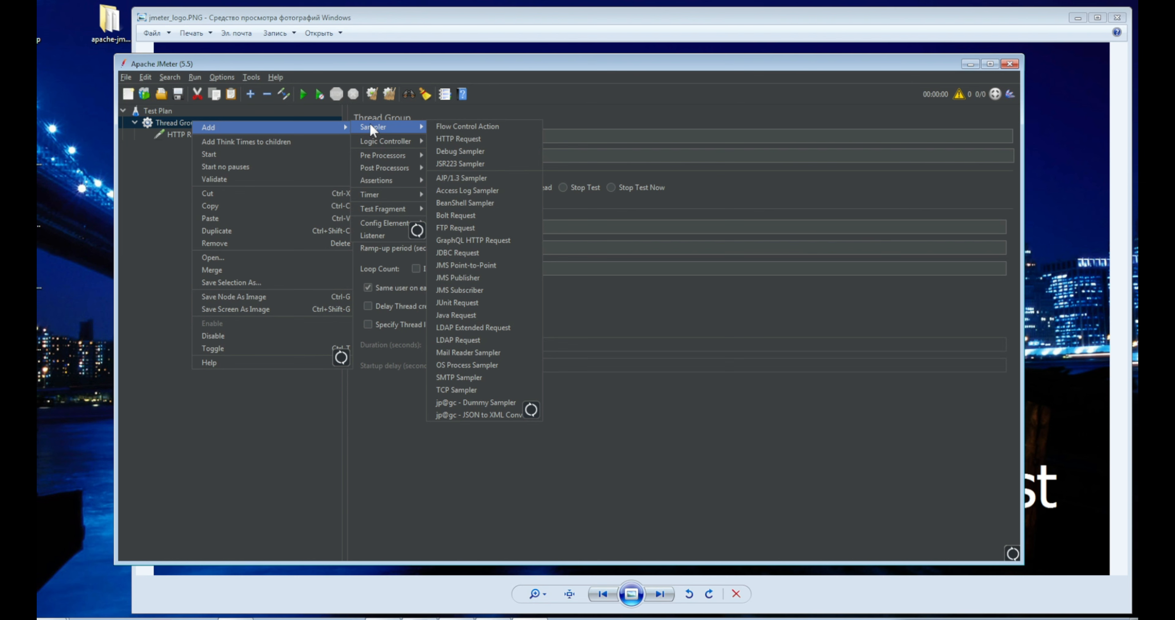
pyautogui.moveTo(372, 237)
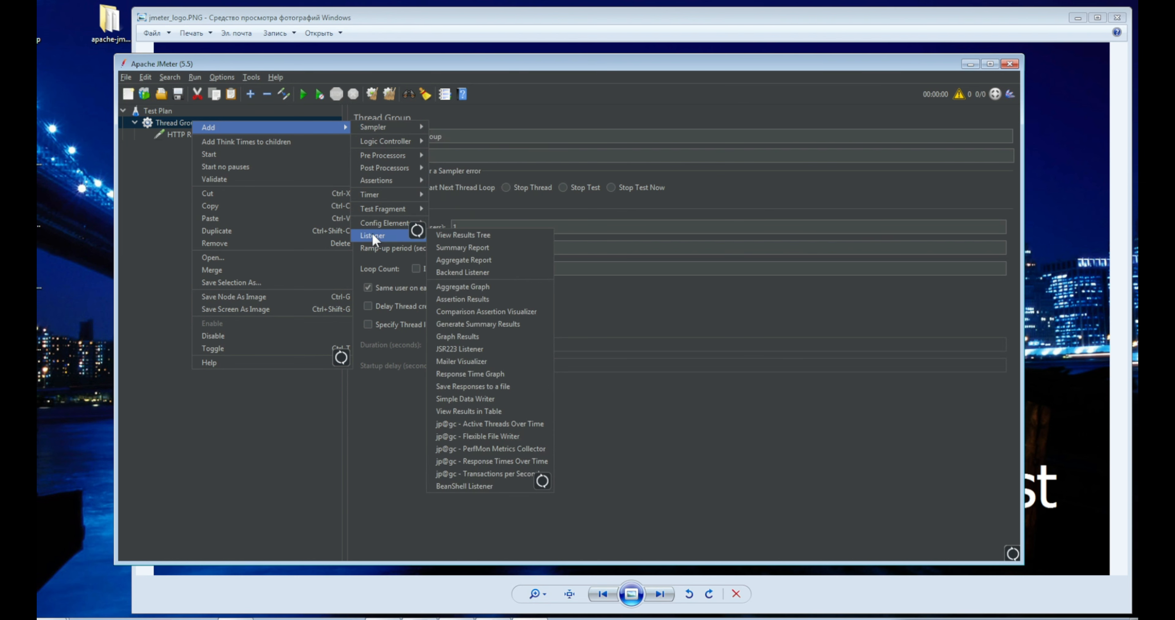
pyautogui.click(477, 234)
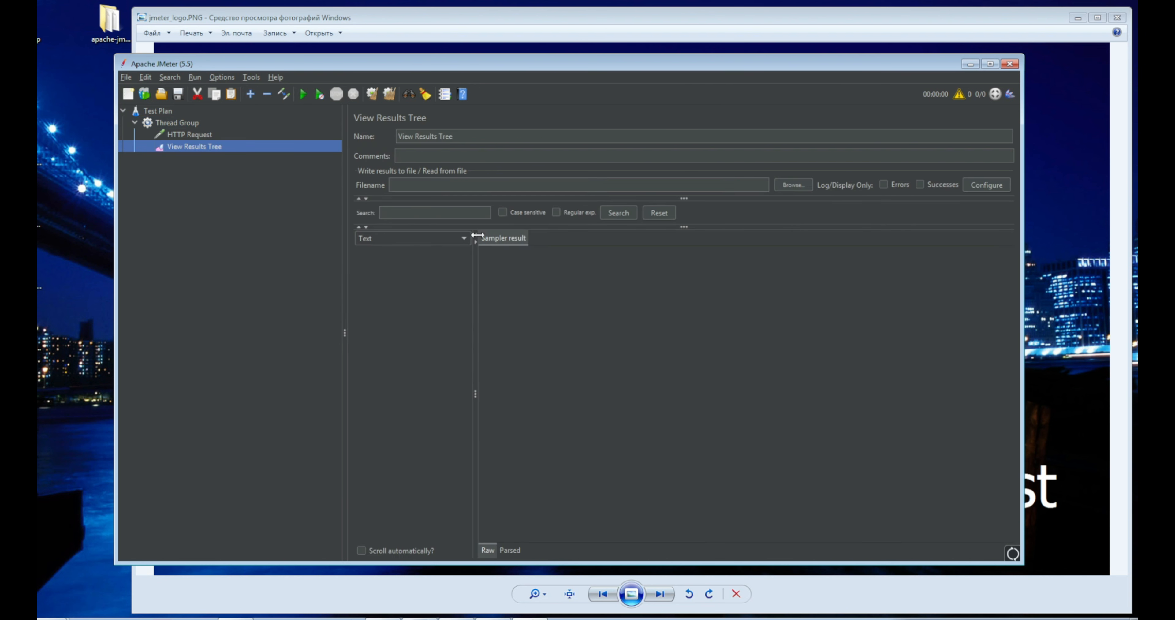
# Run the test plan without saving it and open the HTTP Request's sampler result in the View Results Tree.
pyautogui.click(209, 135)
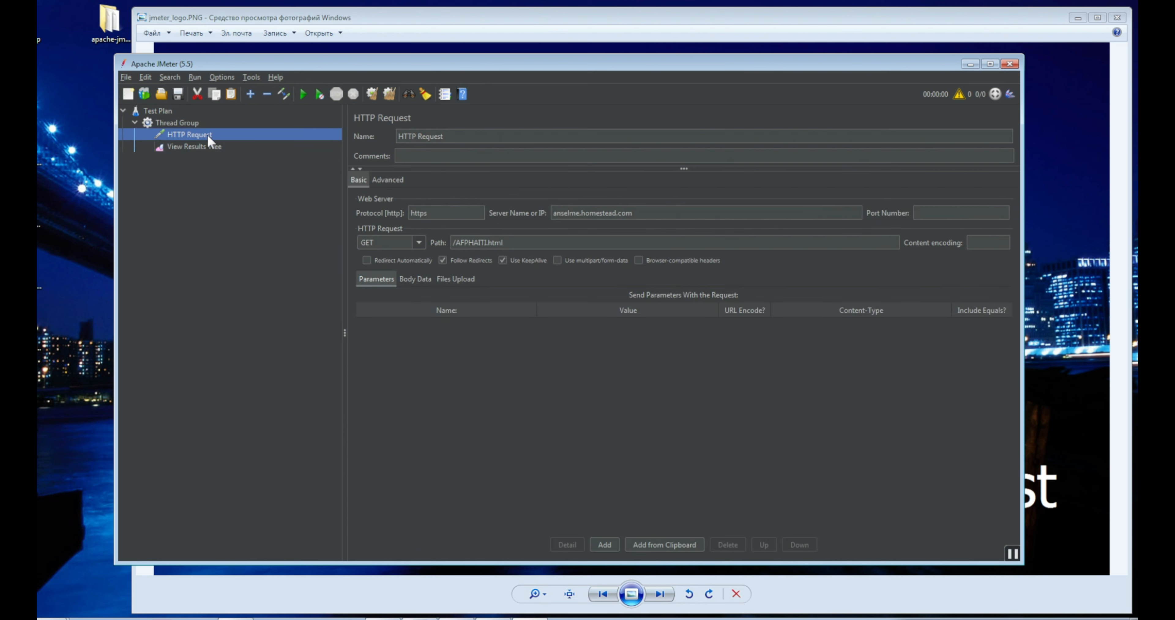
pyautogui.click(190, 122)
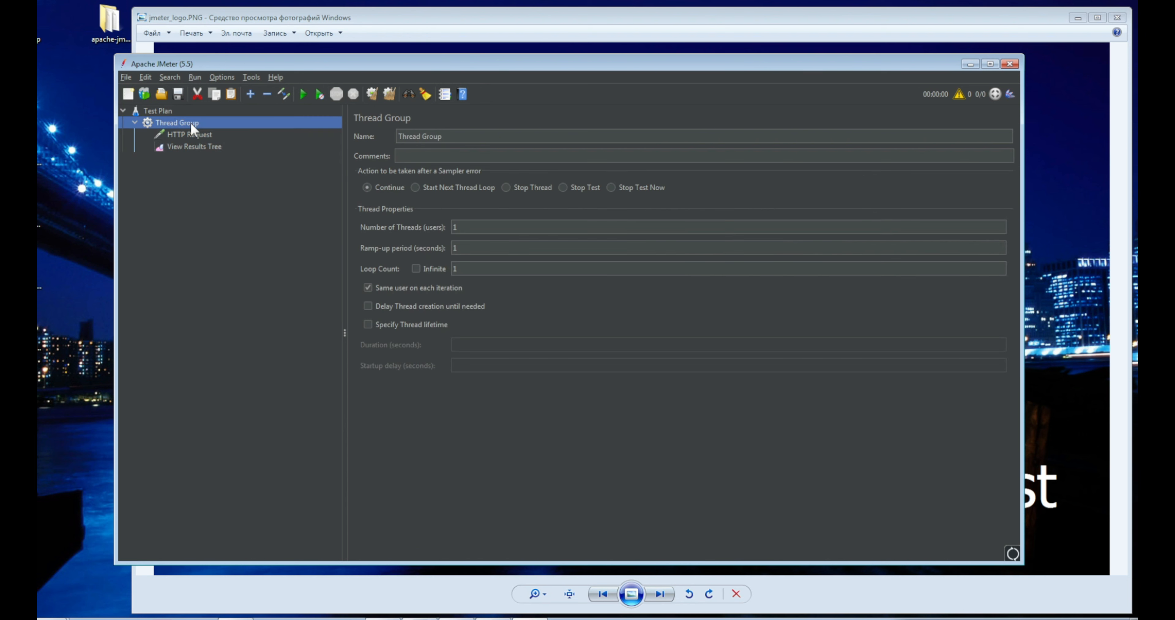
pyautogui.click(304, 93)
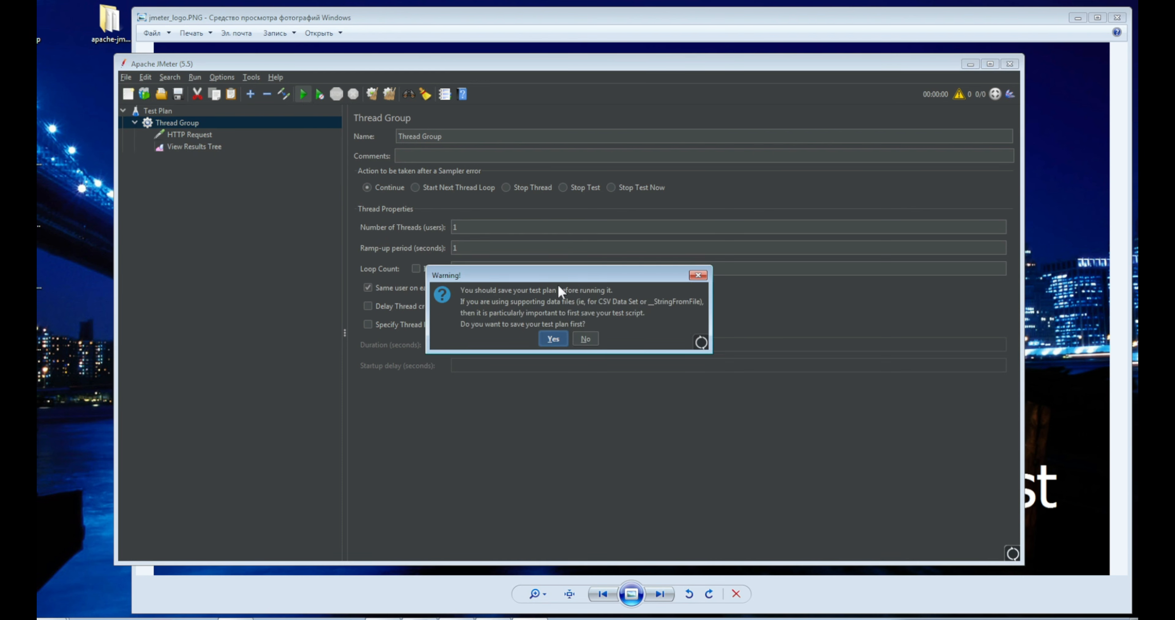
pyautogui.click(552, 339)
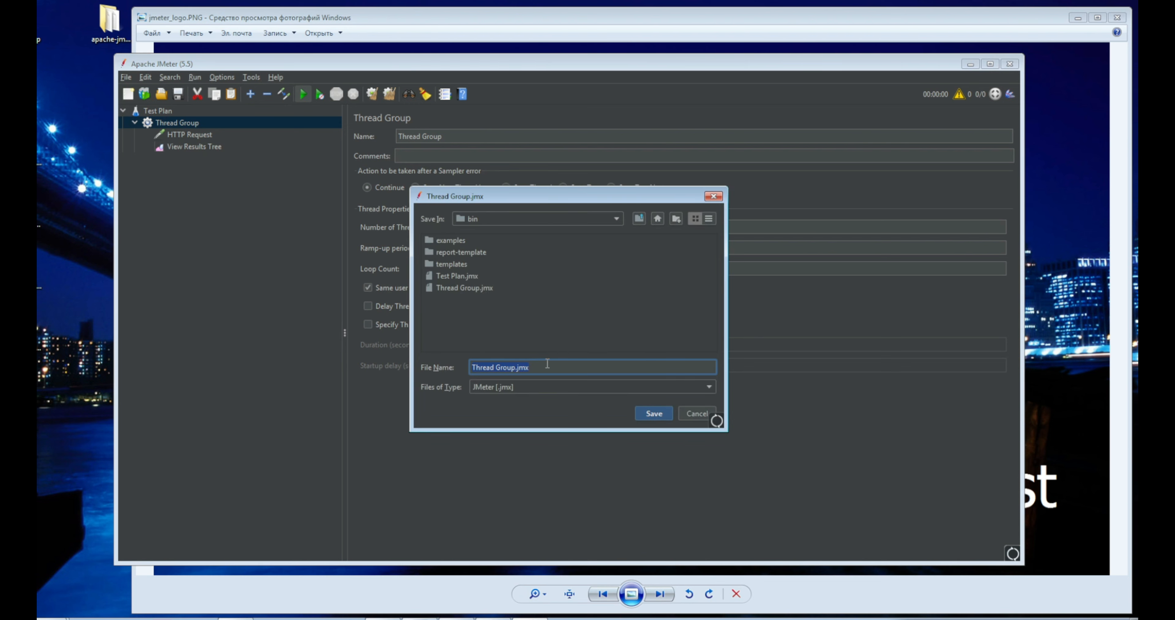
pyautogui.click(698, 414)
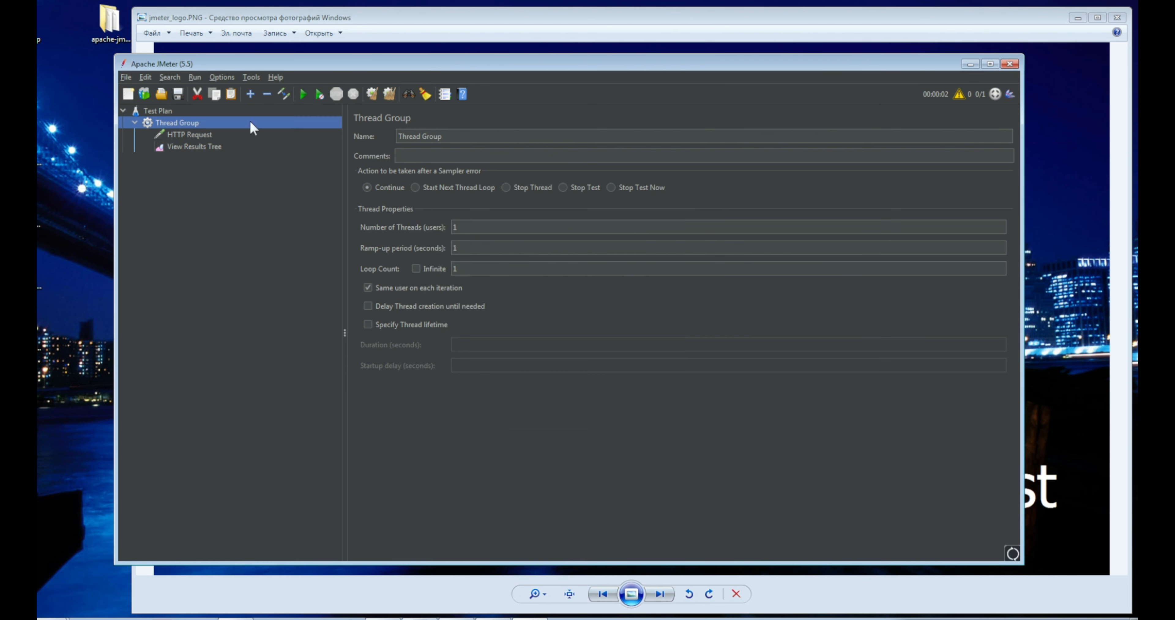
pyautogui.click(199, 147)
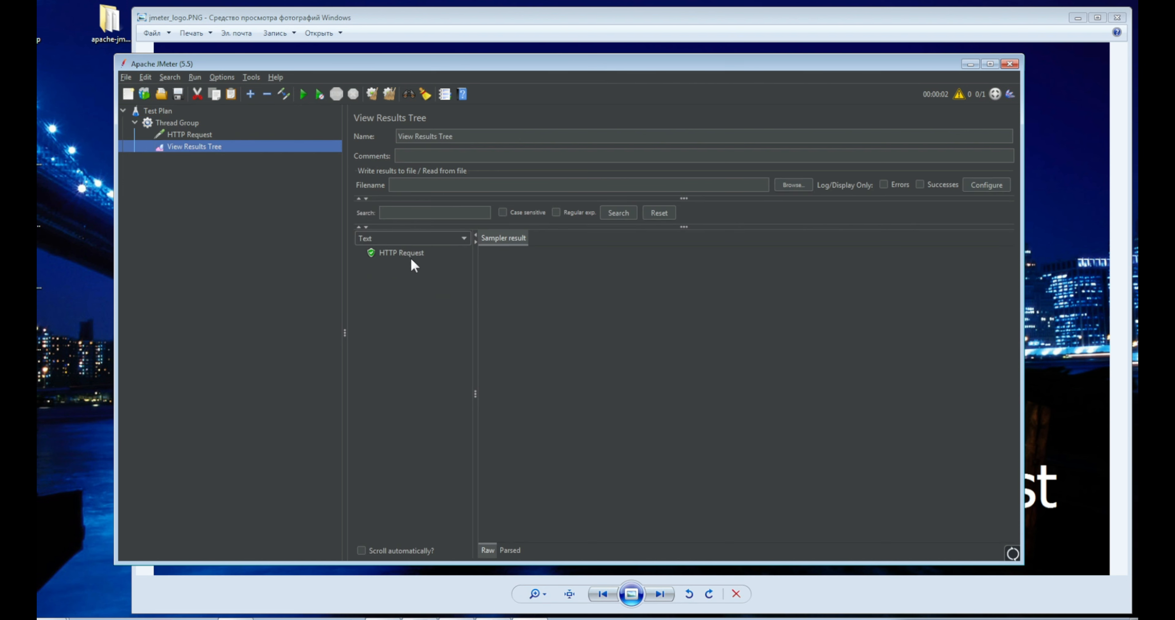
pyautogui.click(389, 253)
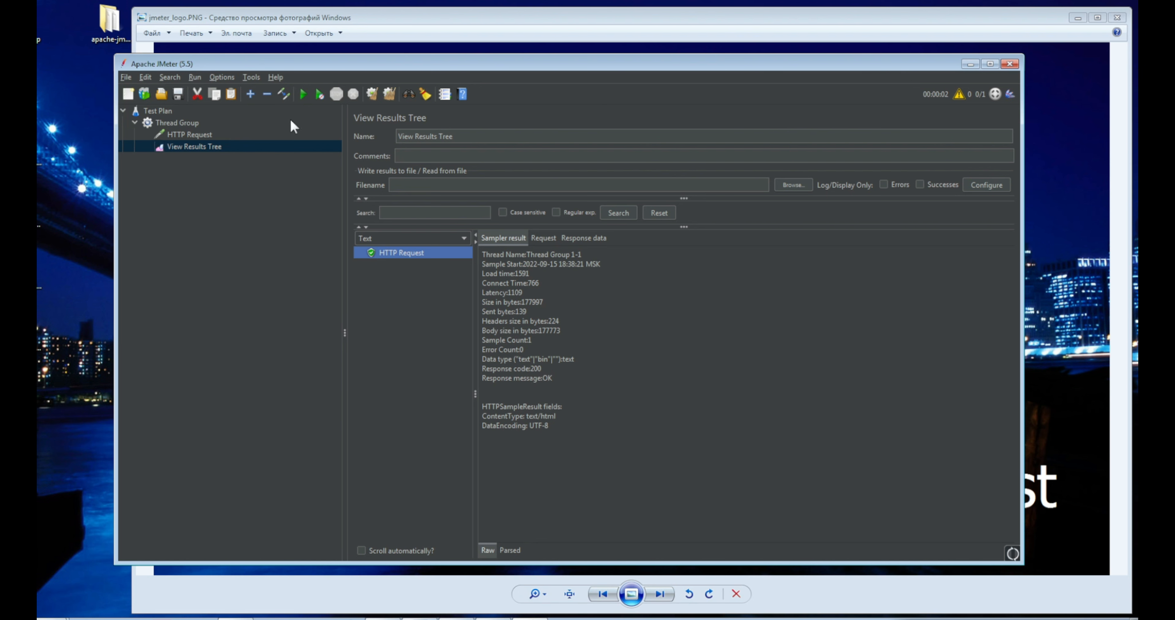
# Set the Thread Group's number of threads to 100 and its ramp-up period to 10 seconds.
pyautogui.click(169, 124)
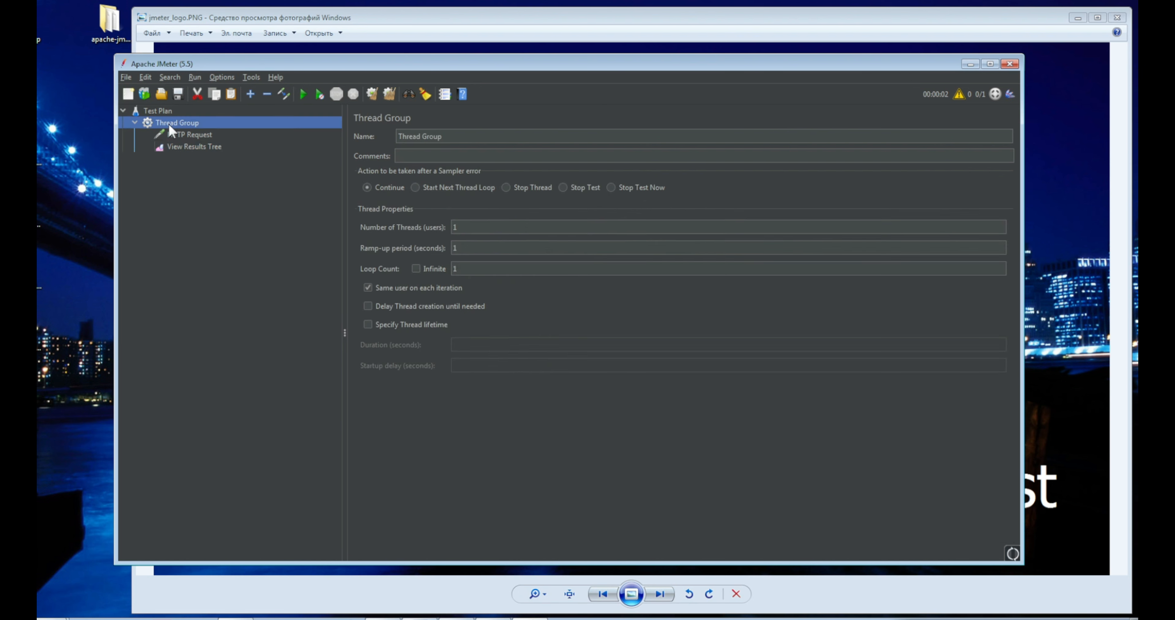
pyautogui.click(463, 225)
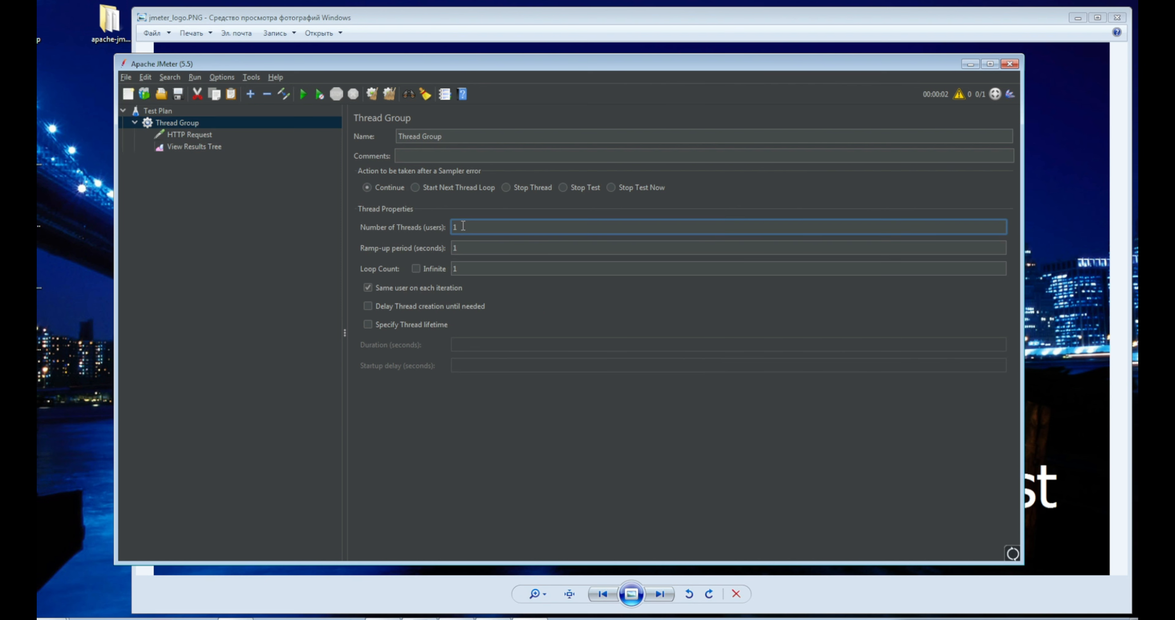
pyautogui.write('00')
pyautogui.click(465, 249)
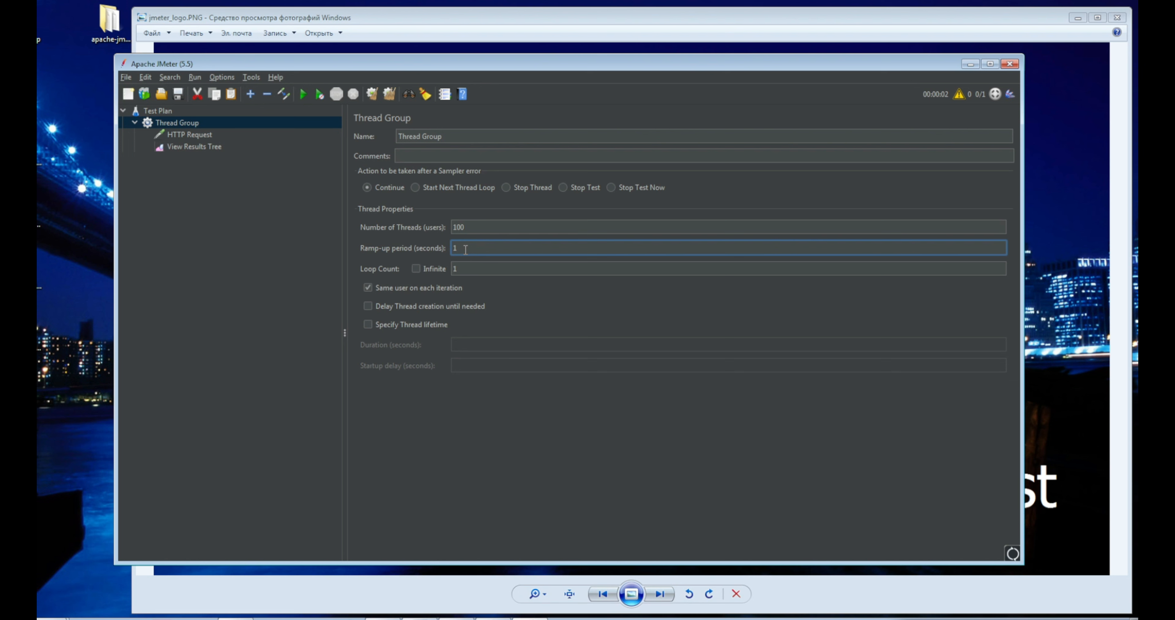
pyautogui.write('0')
# Save the test plan as View Results Tree.jmx in the bin folder and run it, checking the requests in the View Results Tree.
pyautogui.click(193, 148)
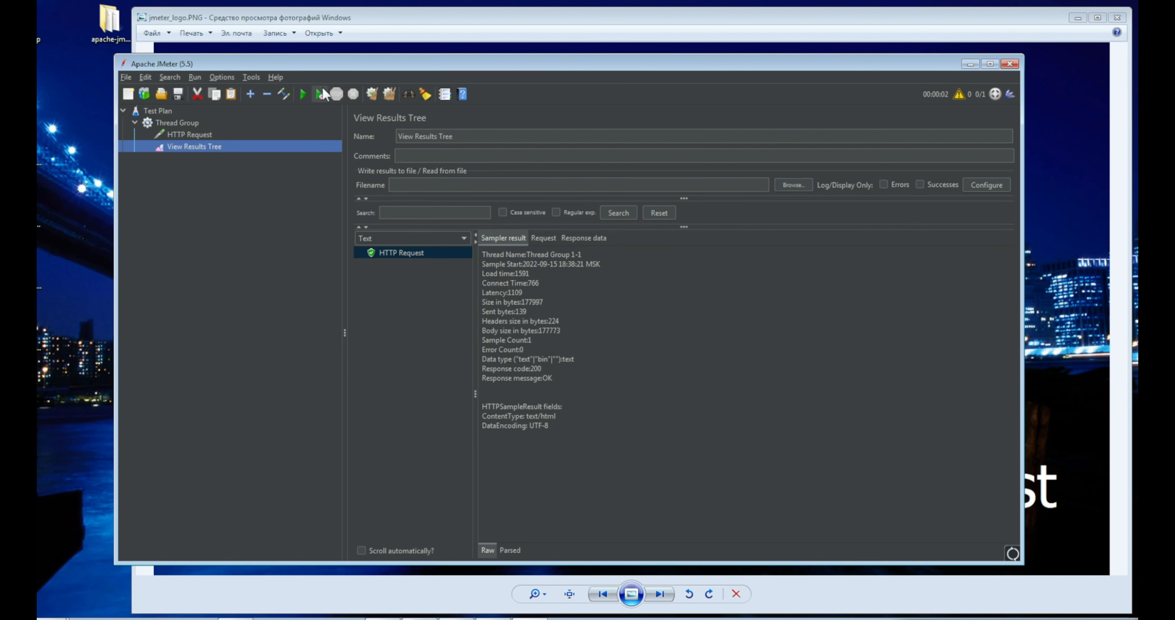
pyautogui.click(302, 94)
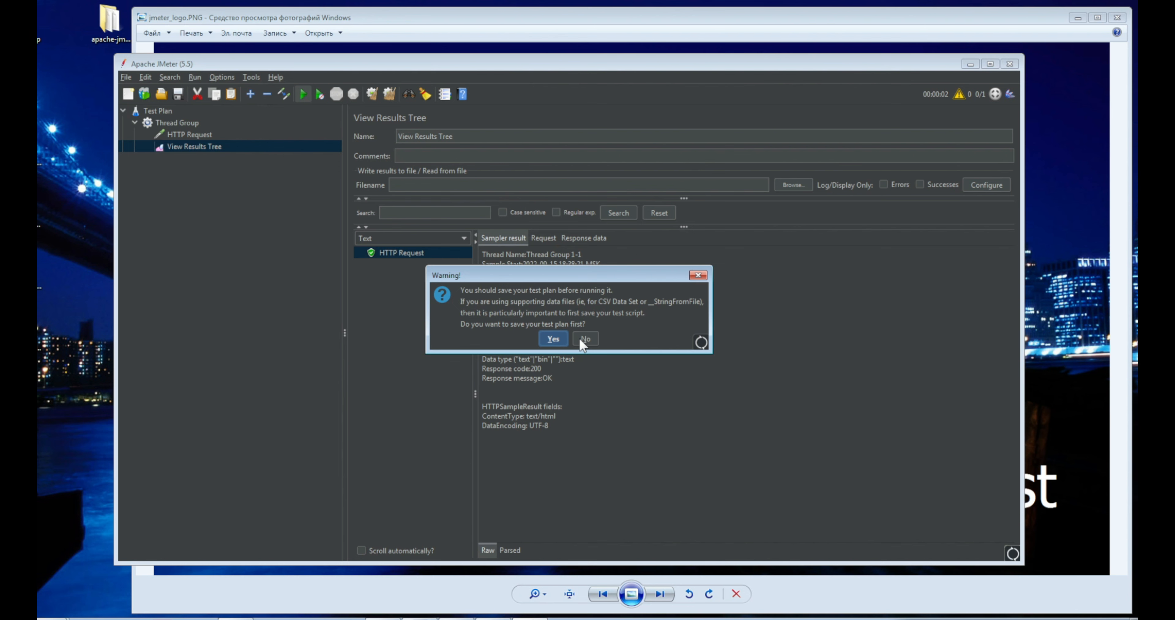
pyautogui.click(557, 339)
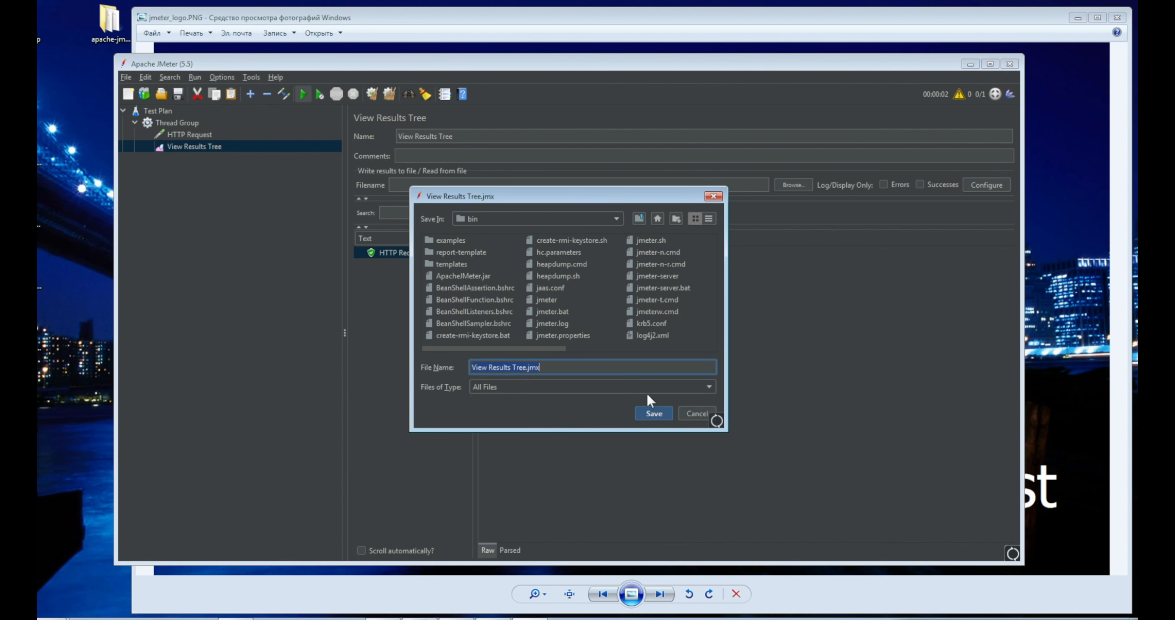
pyautogui.click(654, 414)
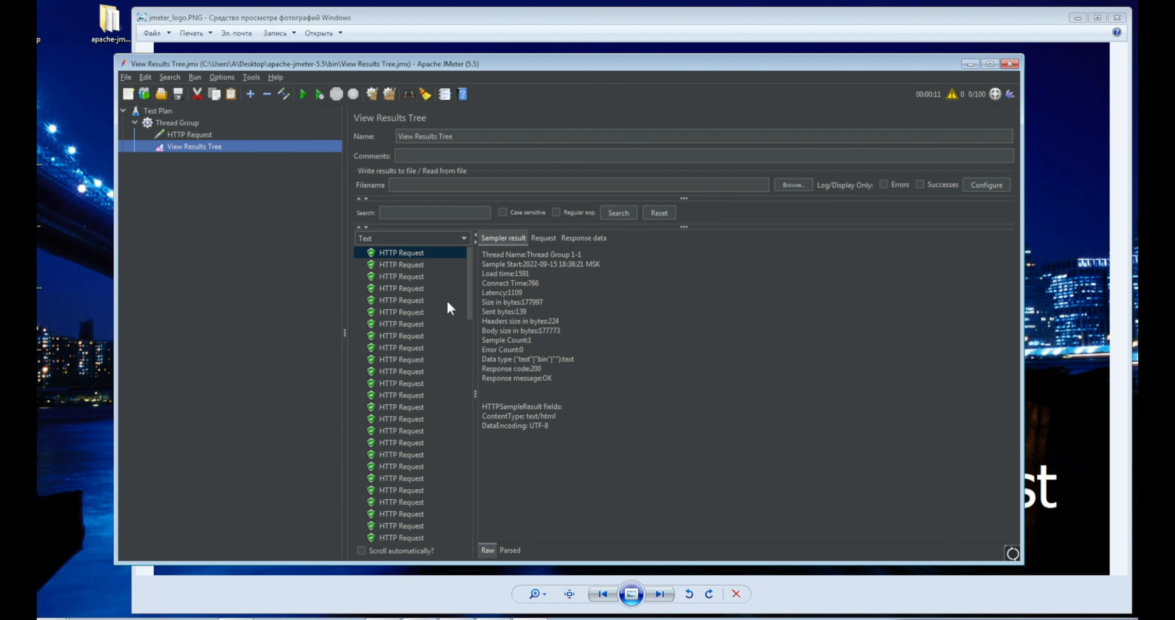
pyautogui.scroll(-10, 447, 300)
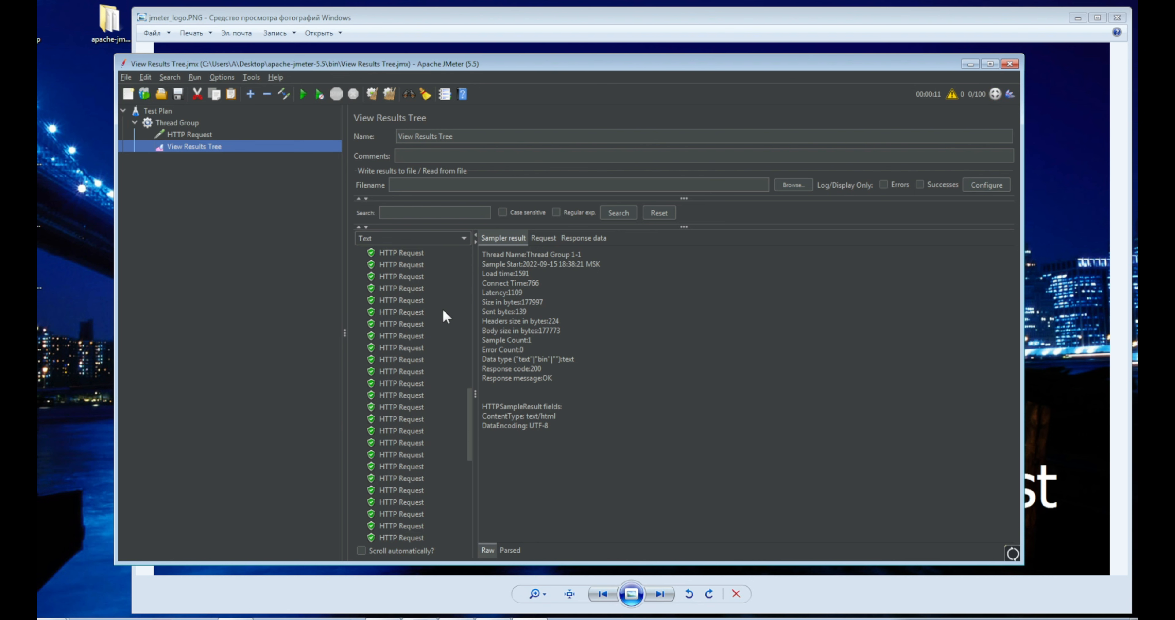
pyautogui.scroll(-8, 444, 310)
pyautogui.scroll(20, 441, 371)
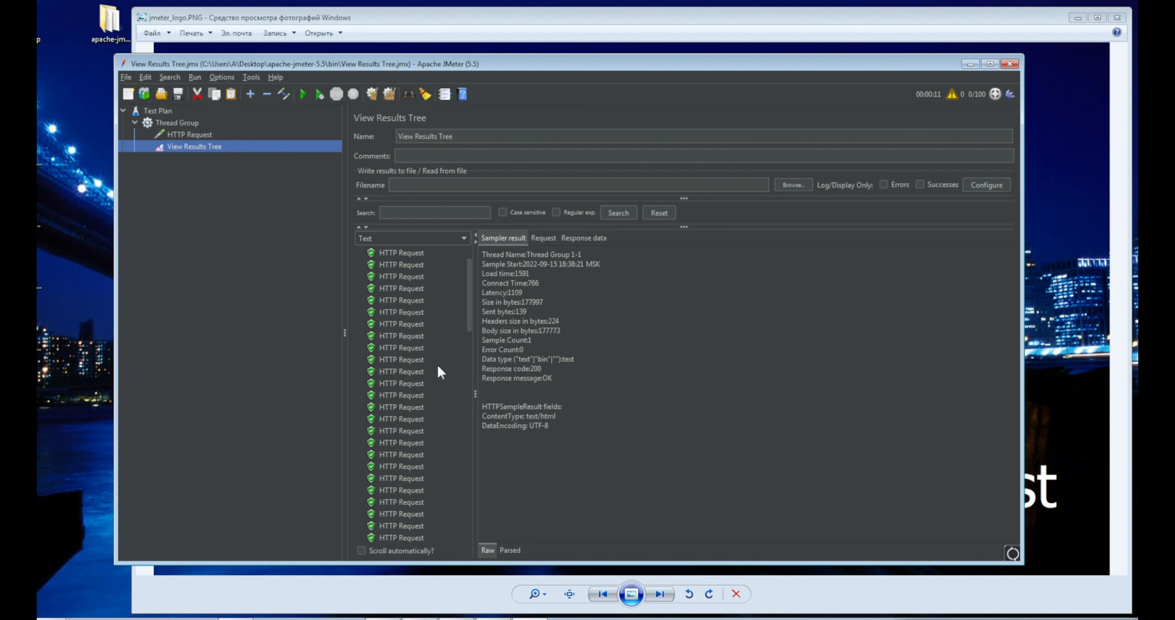
pyautogui.scroll(1, 441, 371)
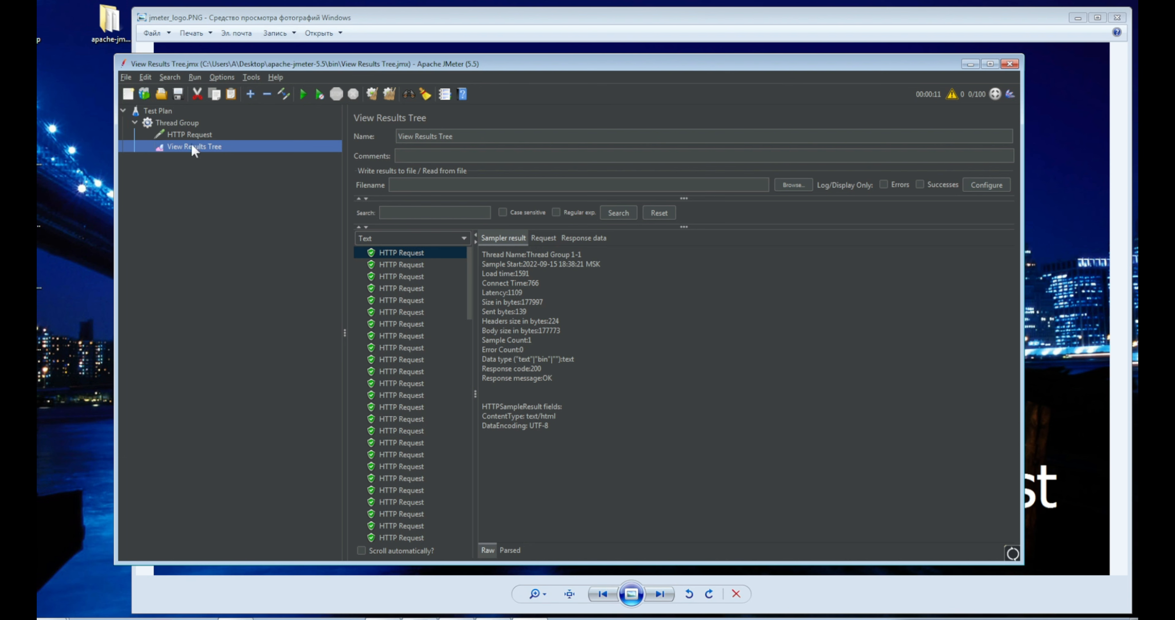
# Set the Thread Group's number of threads to 1000, keeping the ramp-up period at 10 seconds.
pyautogui.click(198, 135)
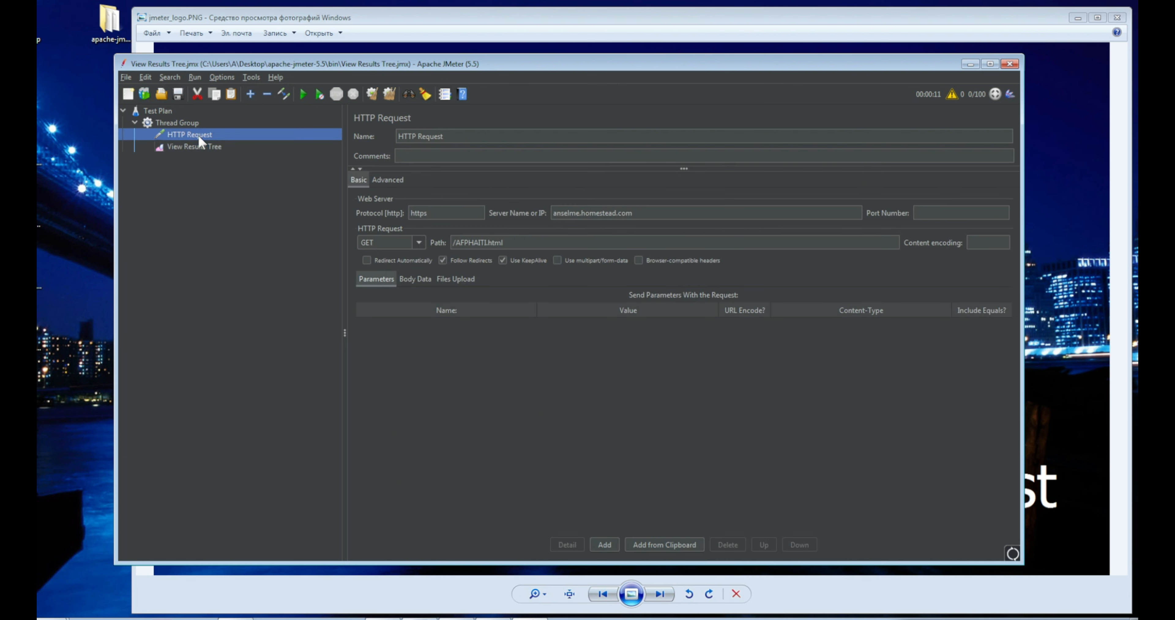
pyautogui.click(181, 122)
pyautogui.click(470, 228)
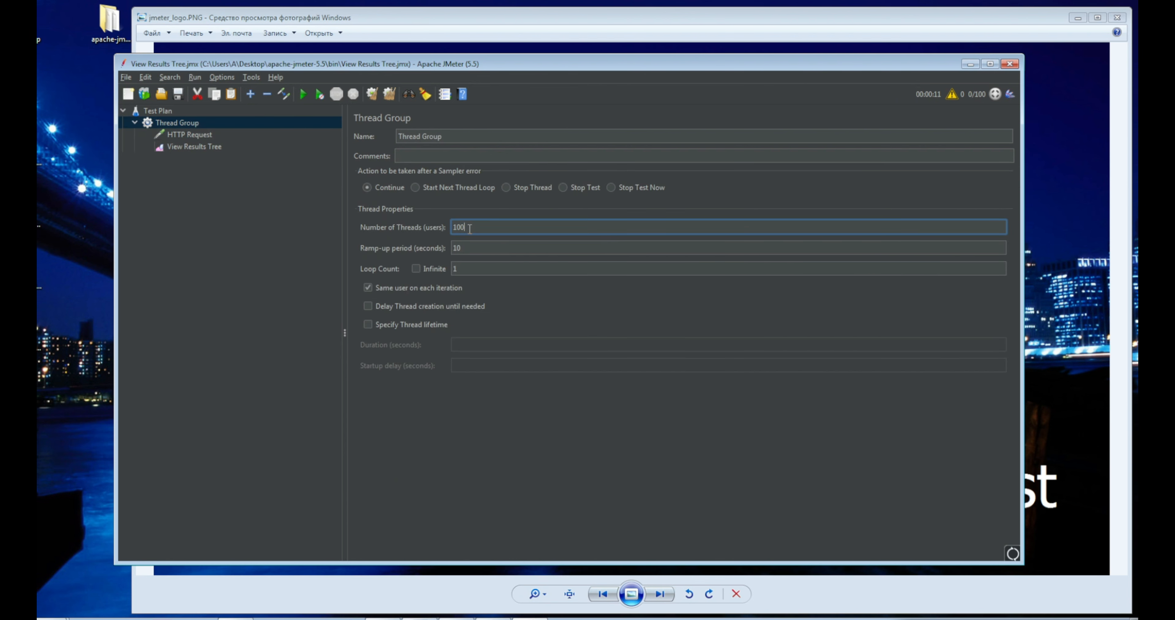
pyautogui.write('0')
pyautogui.click(468, 246)
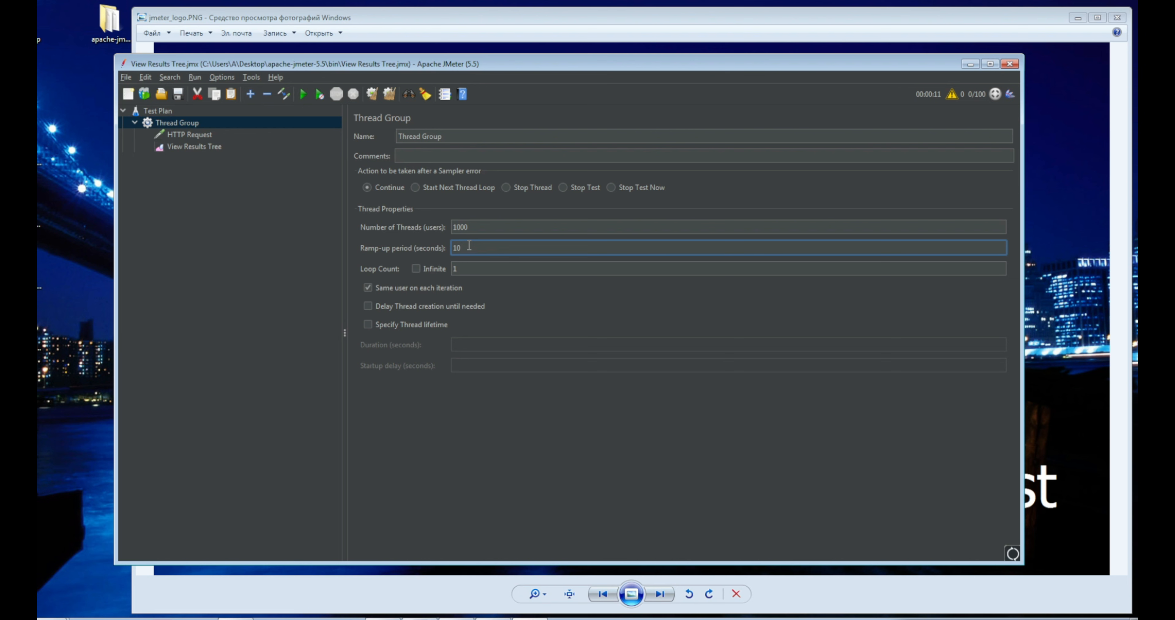
pyautogui.write('0')
pyautogui.press('BackSpace')
# Clear the previous results and run the test plan again, checking the View Results Tree for failed requests.
pyautogui.click(196, 145)
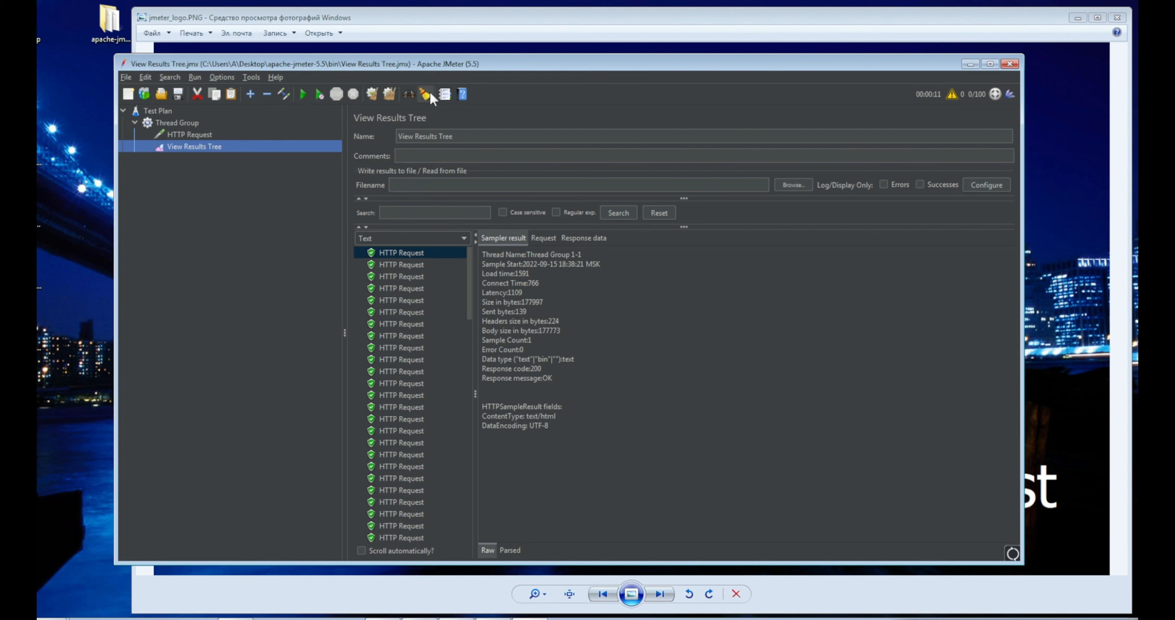
pyautogui.click(378, 98)
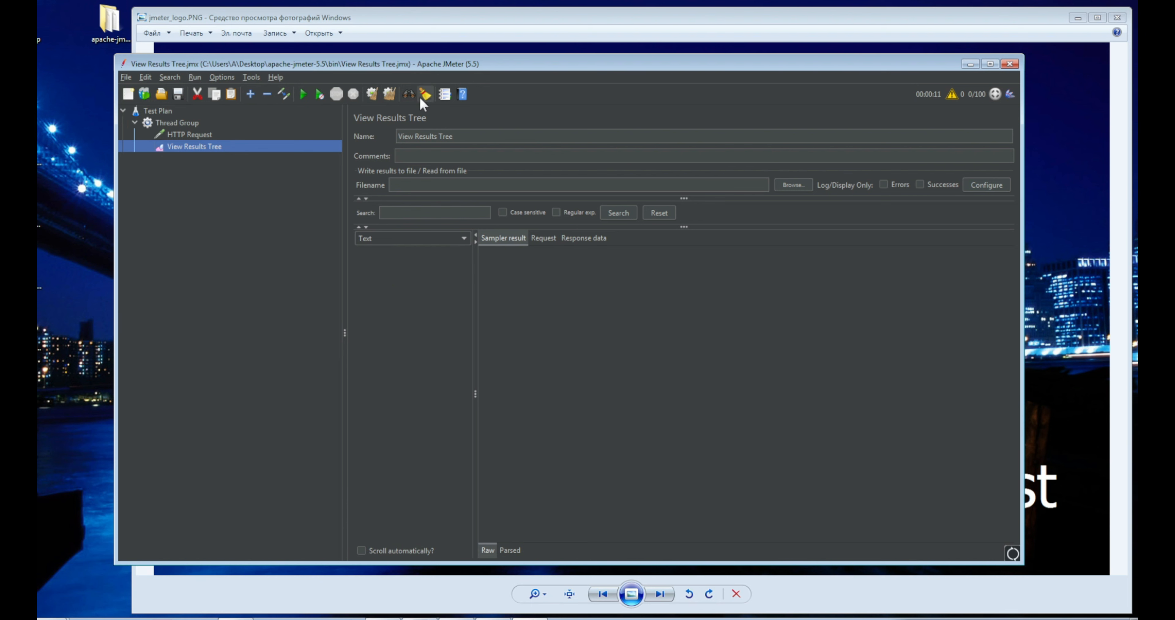
pyautogui.click(303, 94)
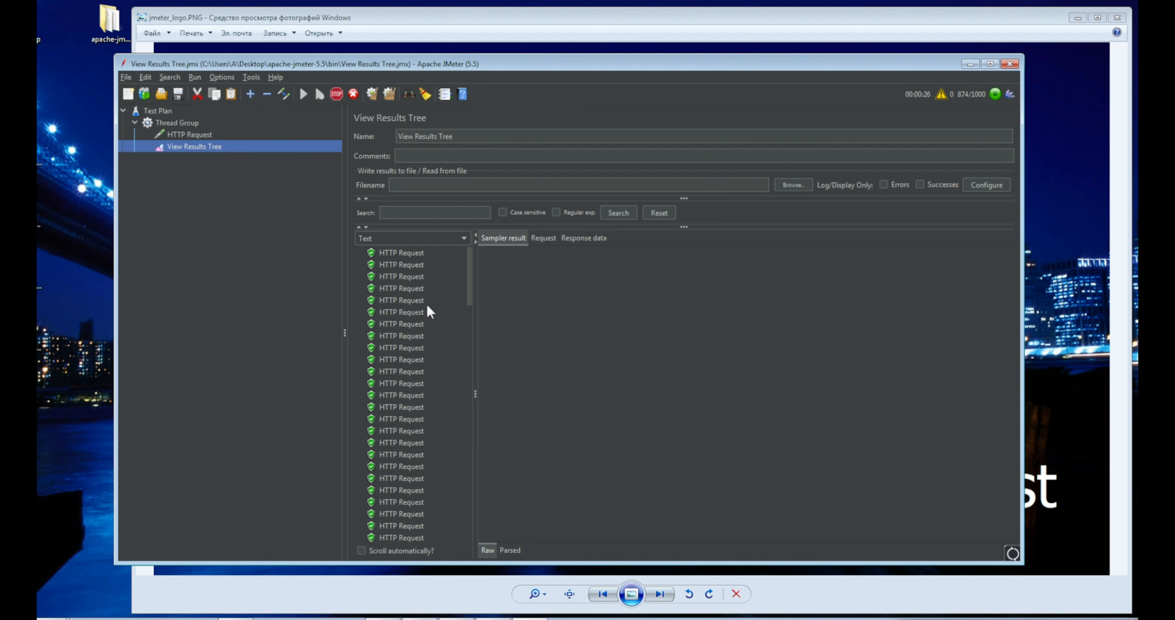
pyautogui.scroll(-8, 430, 303)
pyautogui.scroll(-10, 433, 305)
pyautogui.scroll(1, 433, 303)
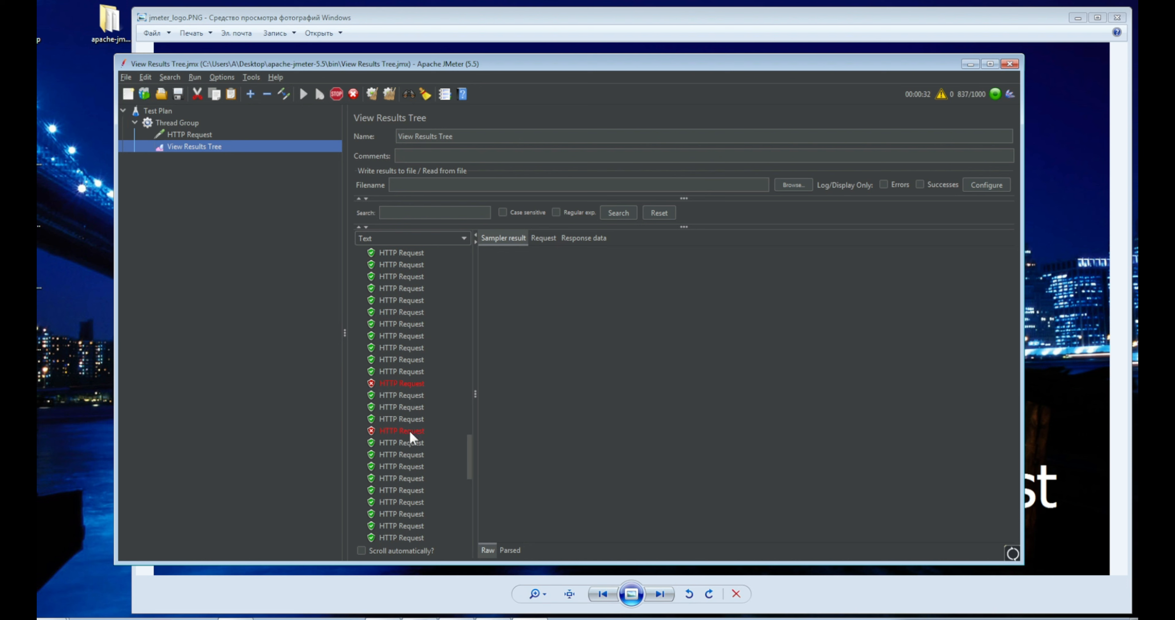
# Examine the request results of the 1000-thread run through to the end of the View Results Tree.
pyautogui.scroll(-6, 434, 370)
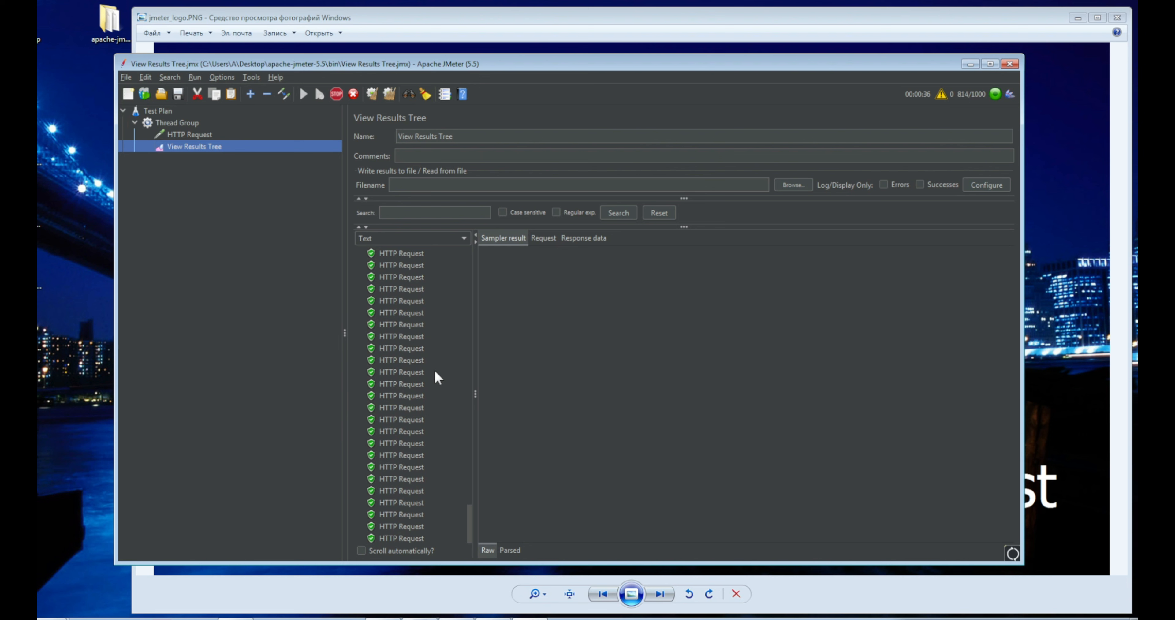
pyautogui.scroll(8, 435, 370)
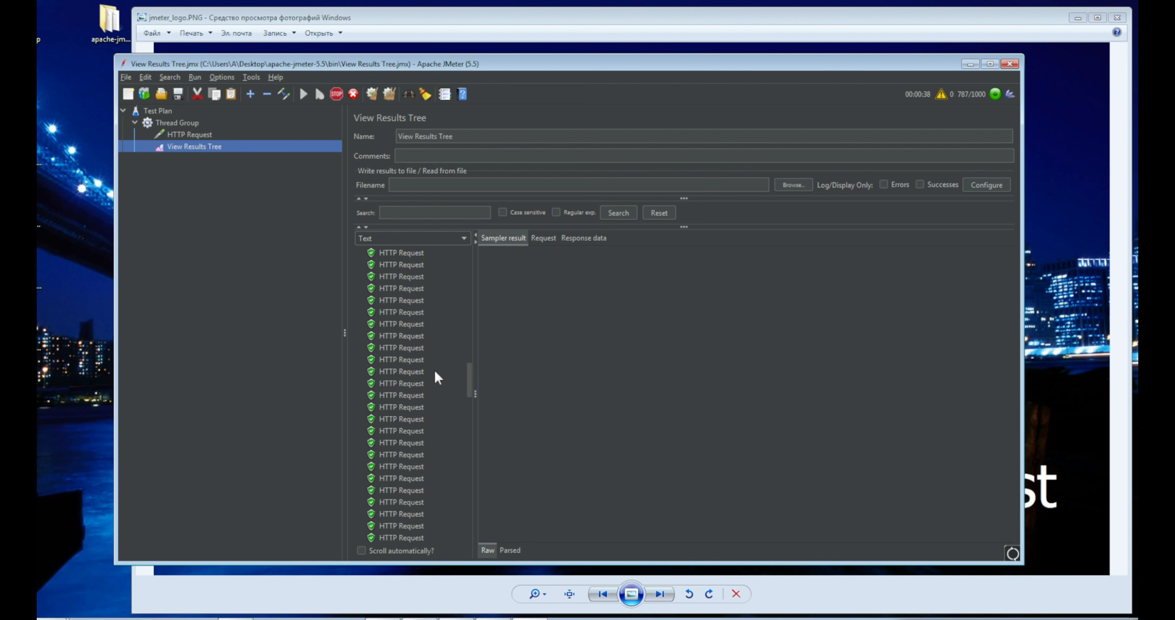
pyautogui.scroll(-10, 434, 370)
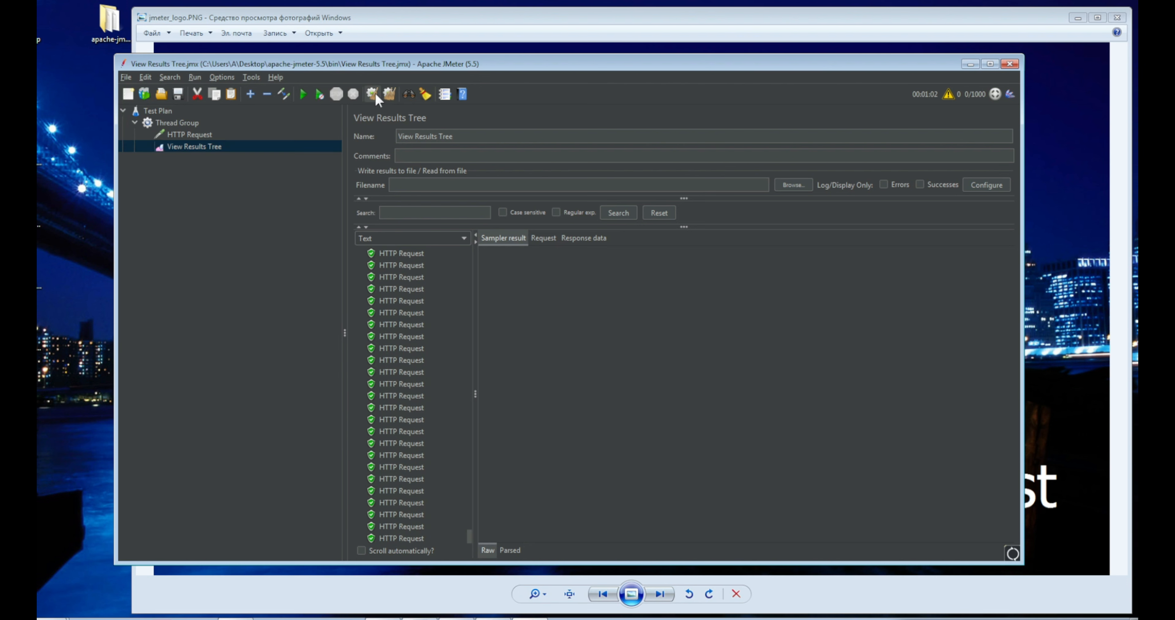
# Clear the previous results and set the Thread Group's number of threads to 10000.
pyautogui.click(374, 93)
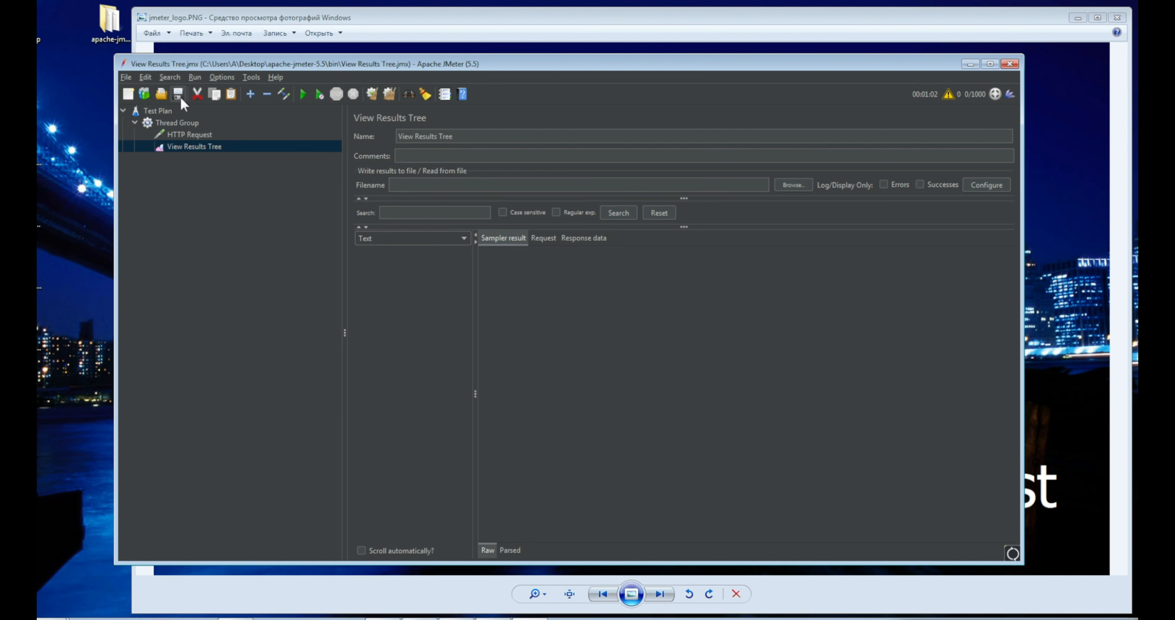
pyautogui.click(178, 124)
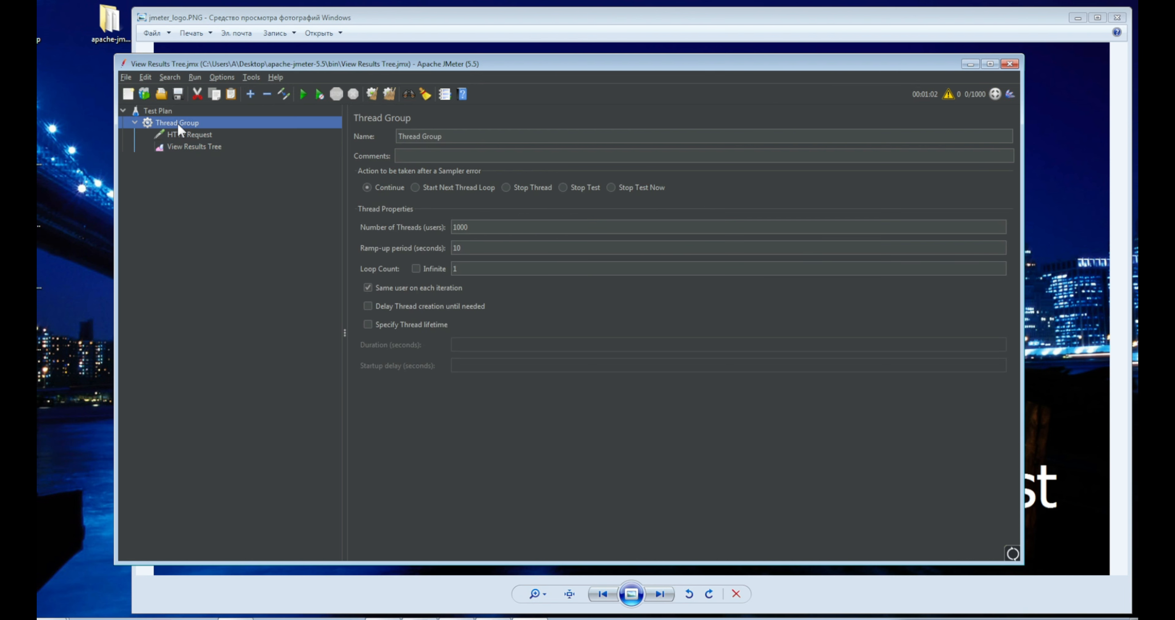
pyautogui.click(477, 226)
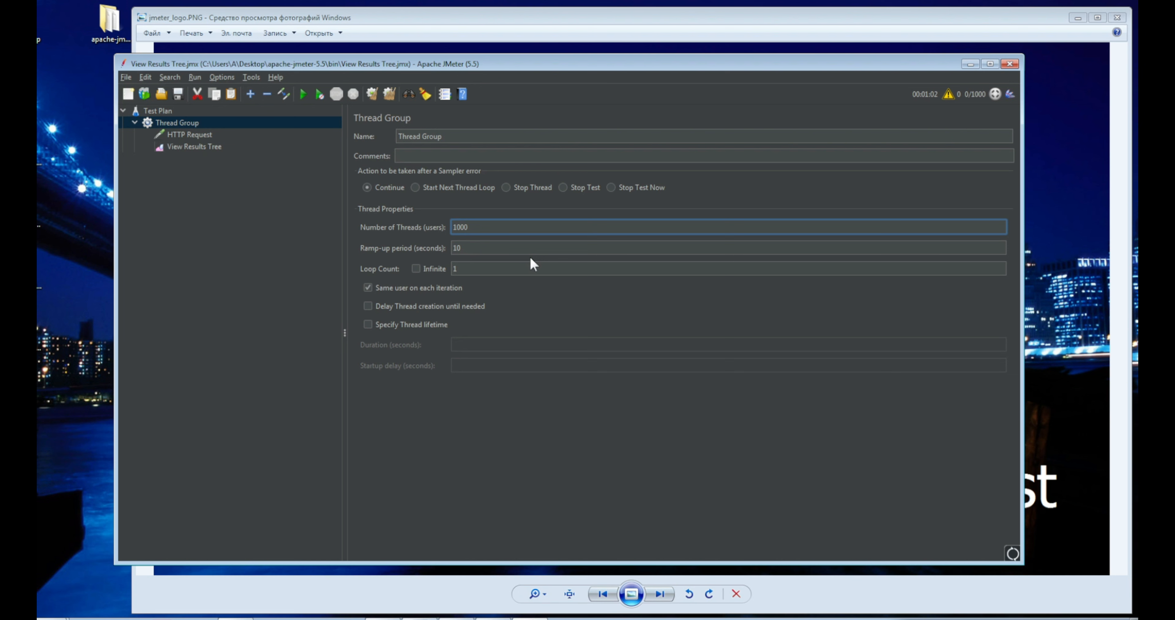
pyautogui.write('0')
# Run the test plan with the View Results Tree open and check the whole request list for failures.
pyautogui.click(193, 146)
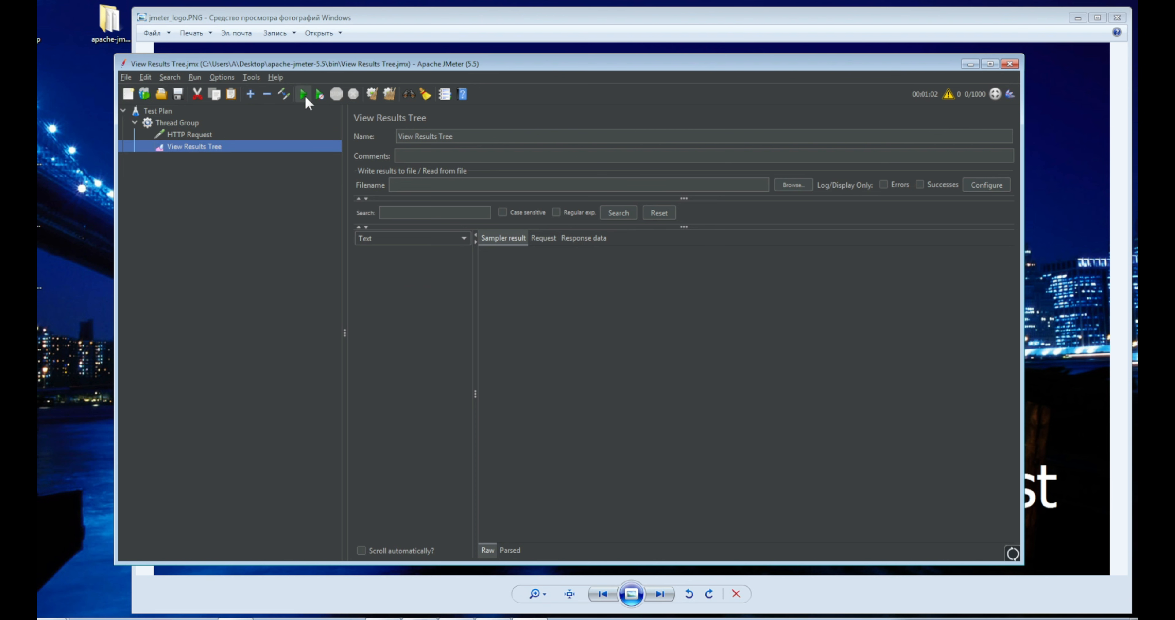
pyautogui.click(303, 94)
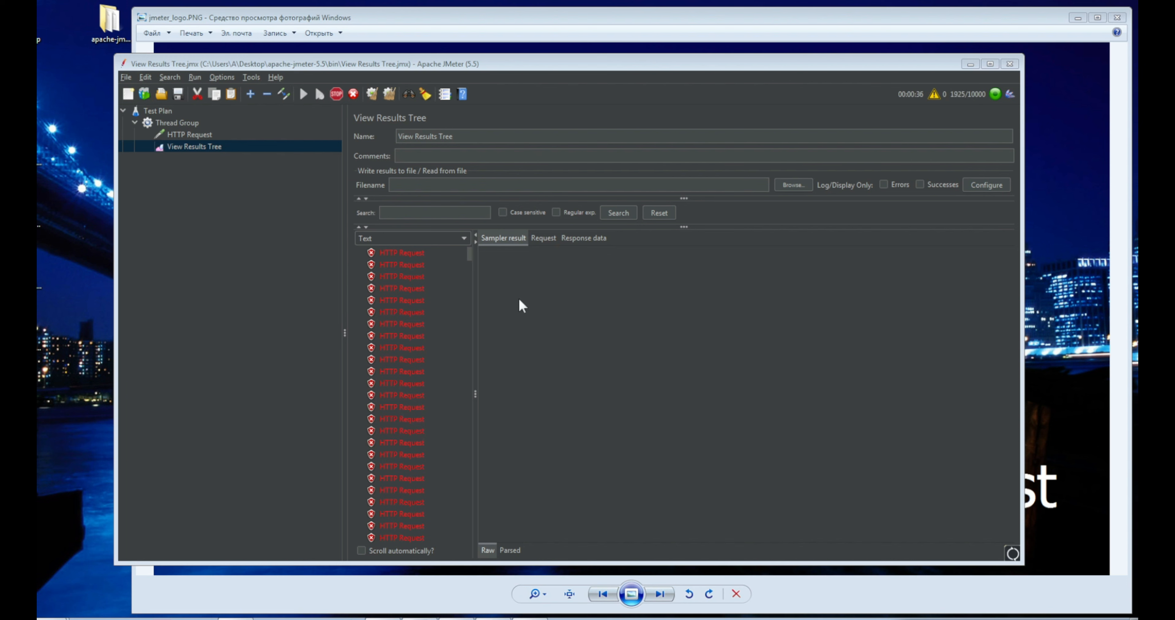
pyautogui.click(470, 252)
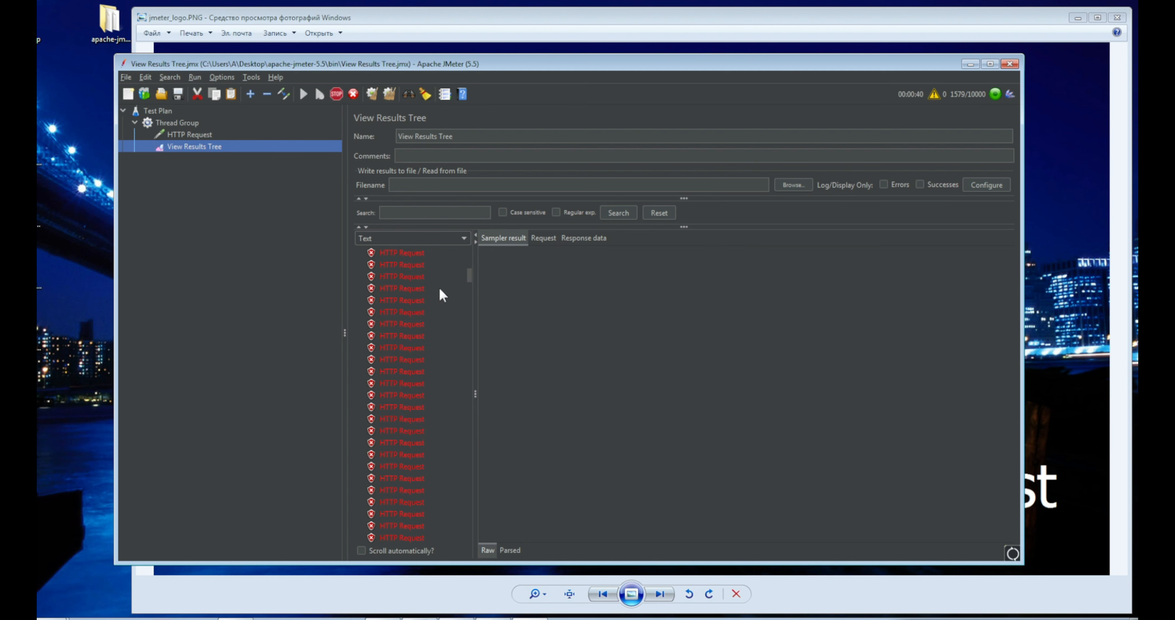
pyautogui.scroll(-10, 378, 261)
pyautogui.scroll(-13, 428, 390)
pyautogui.scroll(-2, 427, 397)
pyautogui.scroll(-8, 427, 397)
pyautogui.scroll(7, 427, 397)
pyautogui.scroll(8, 427, 397)
pyautogui.scroll(5, 427, 397)
pyautogui.scroll(-20, 427, 397)
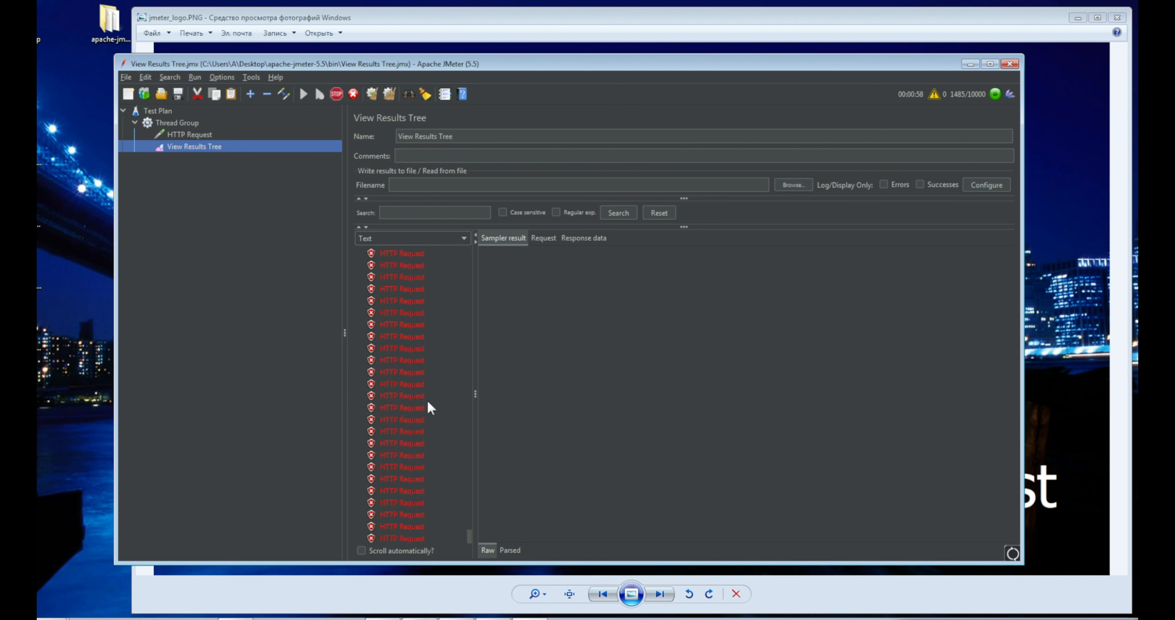
pyautogui.moveTo(470, 532); pyautogui.dragTo(479, 192)
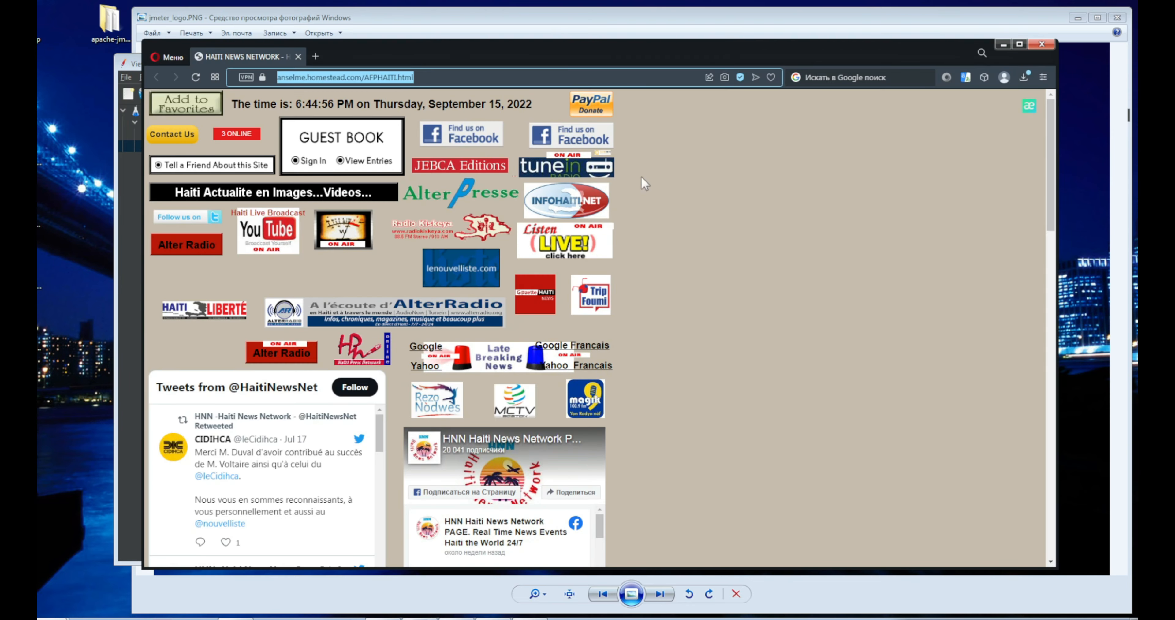
# Look over the Haiti News Network page in the Opera browser and reload it while the load test runs.
pyautogui.click(648, 179)
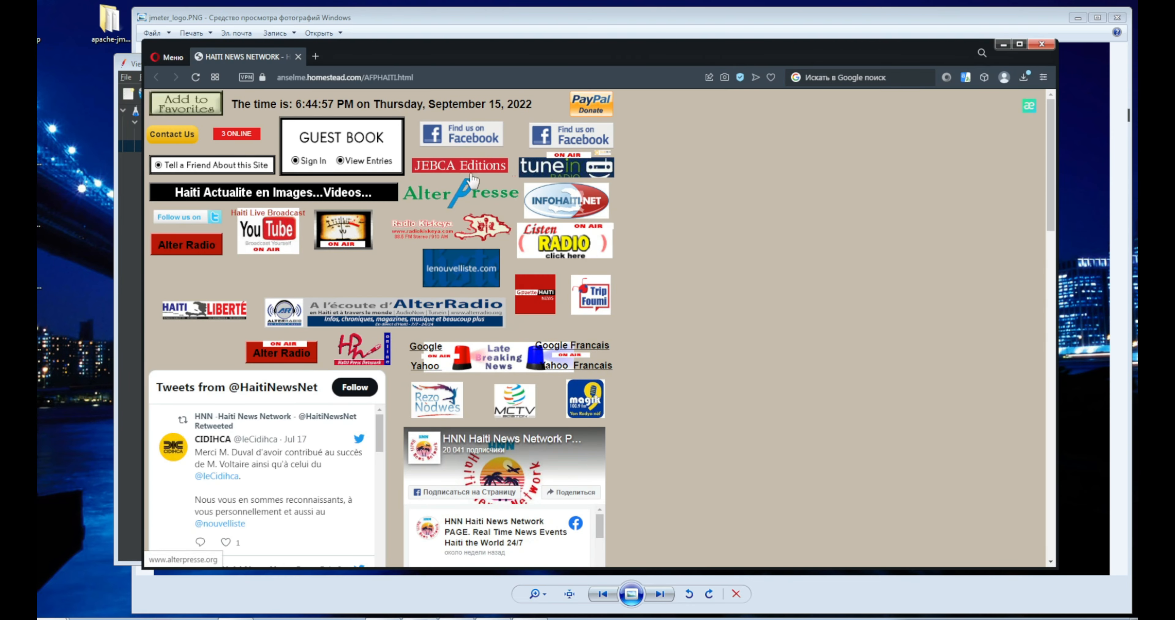
pyautogui.scroll(-5, 472, 183)
pyautogui.scroll(5, 465, 187)
pyautogui.click(195, 77)
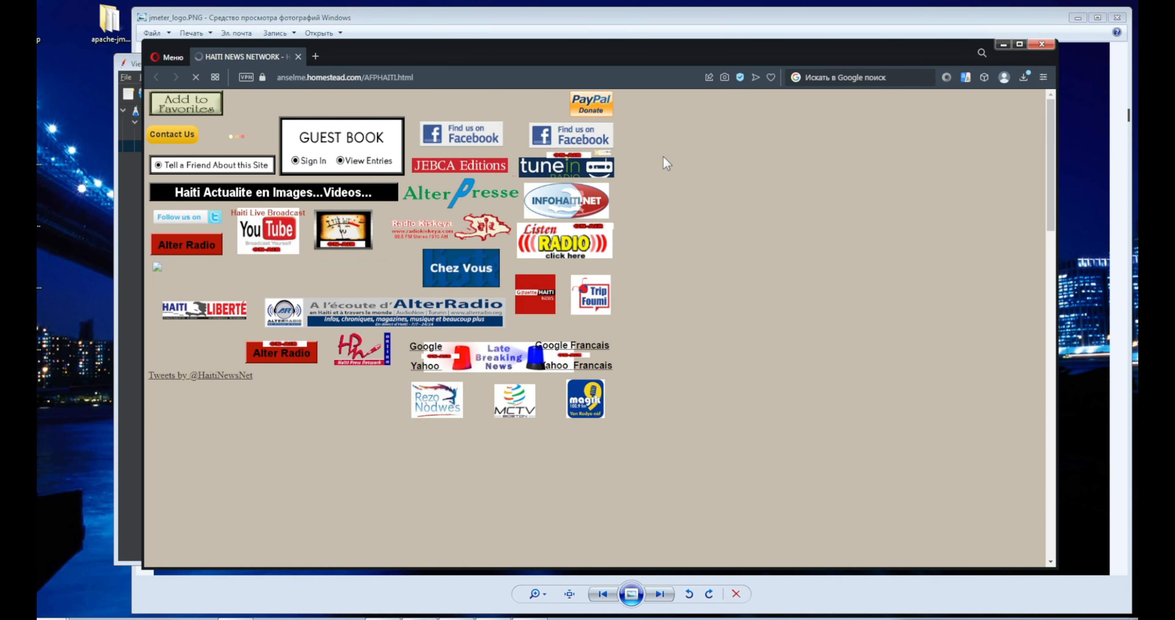
# Examine the reloaded page from top to bottom to check how its content loads, and return to JMeter.
pyautogui.scroll(-12, 663, 157)
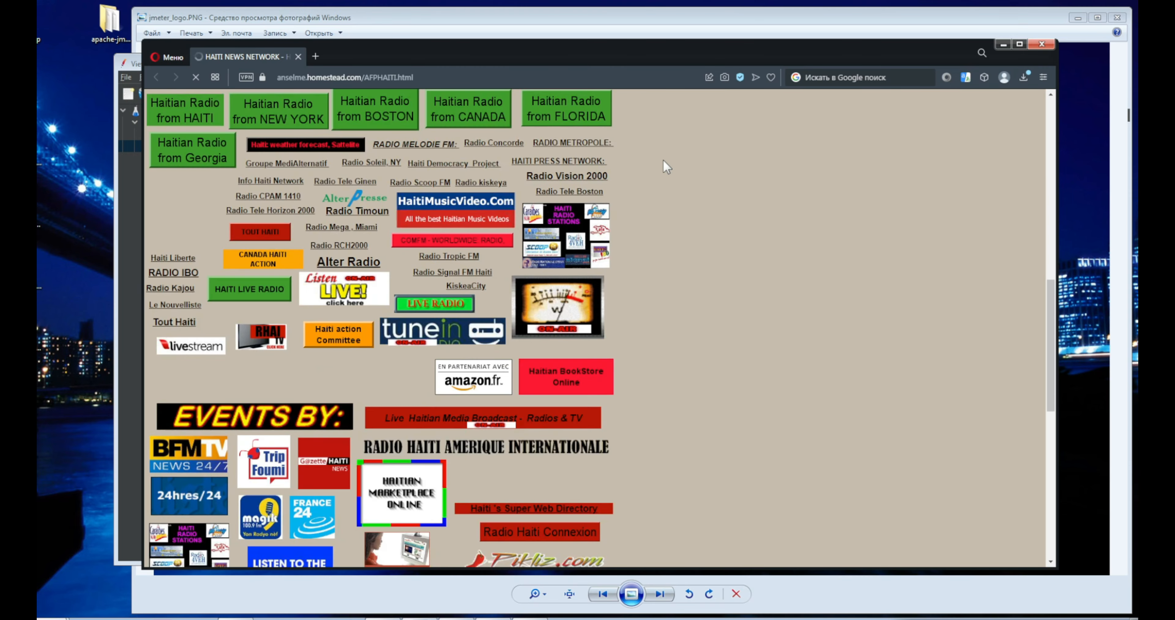
pyautogui.scroll(7, 662, 160)
pyautogui.scroll(2, 663, 159)
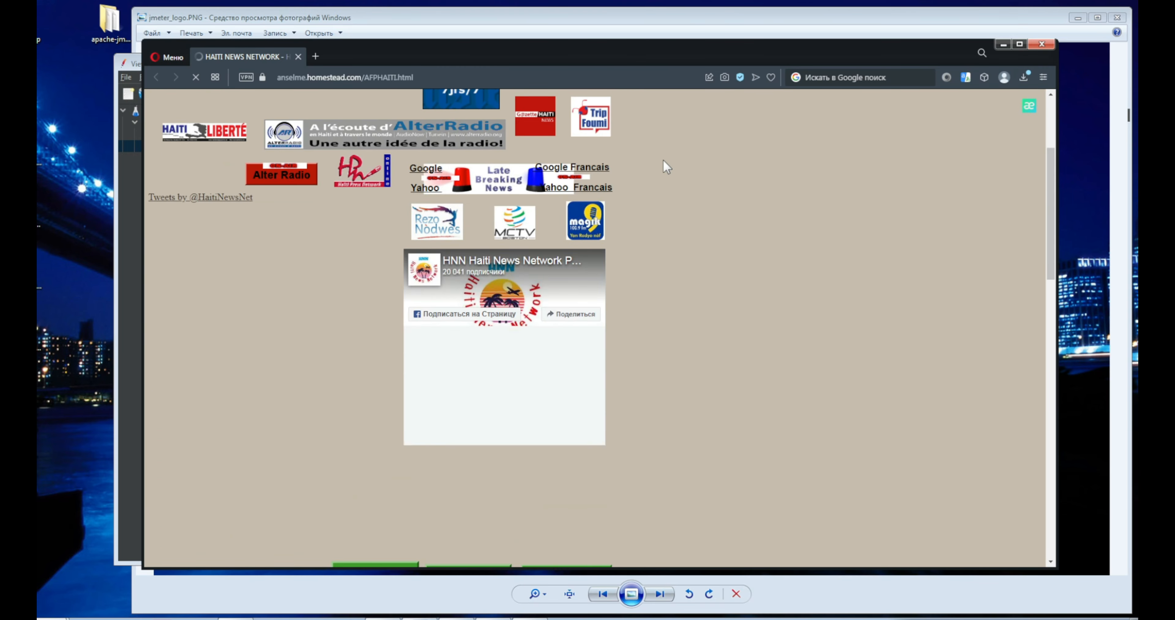
pyautogui.scroll(4, 663, 161)
pyautogui.scroll(-2, 663, 161)
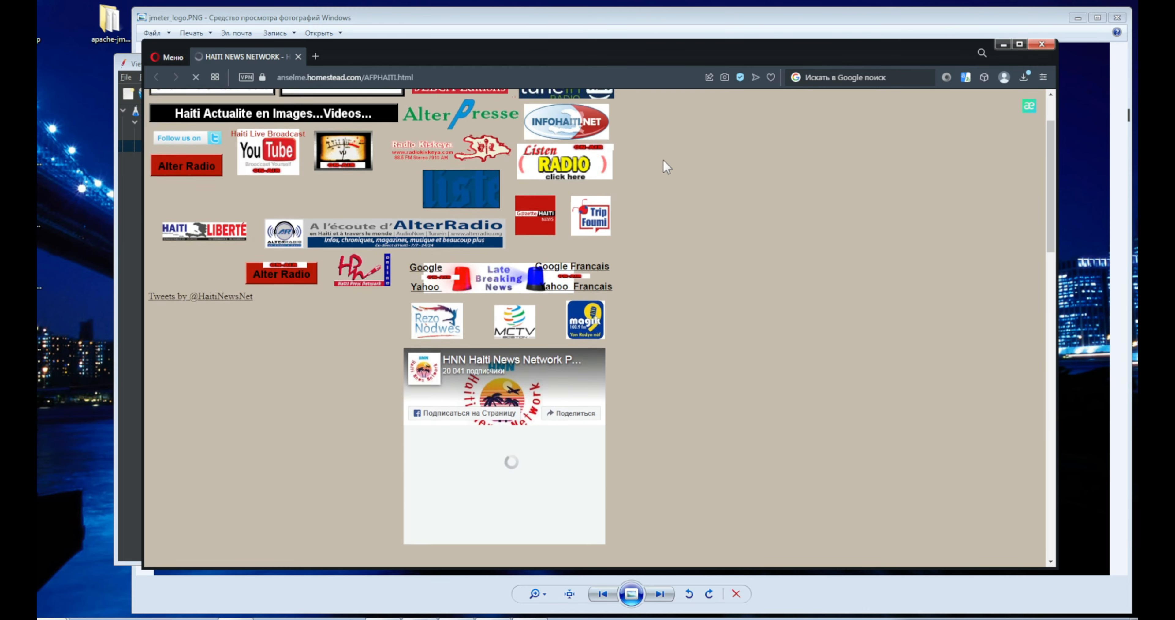
pyautogui.scroll(-4, 662, 159)
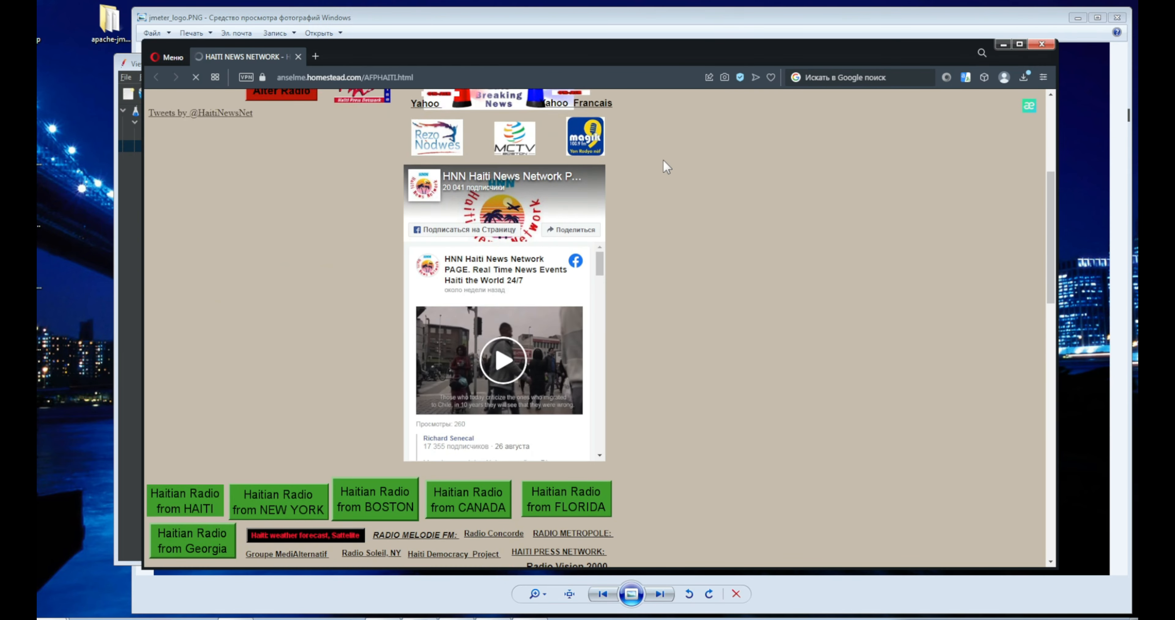
pyautogui.scroll(2, 662, 160)
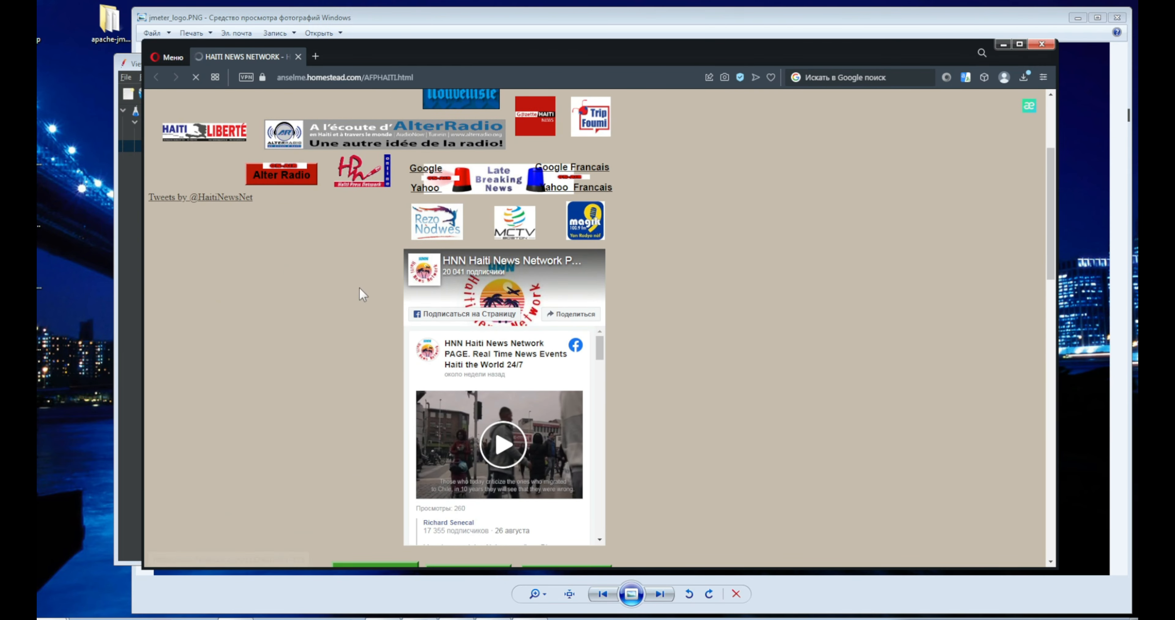
pyautogui.scroll(-10, 691, 276)
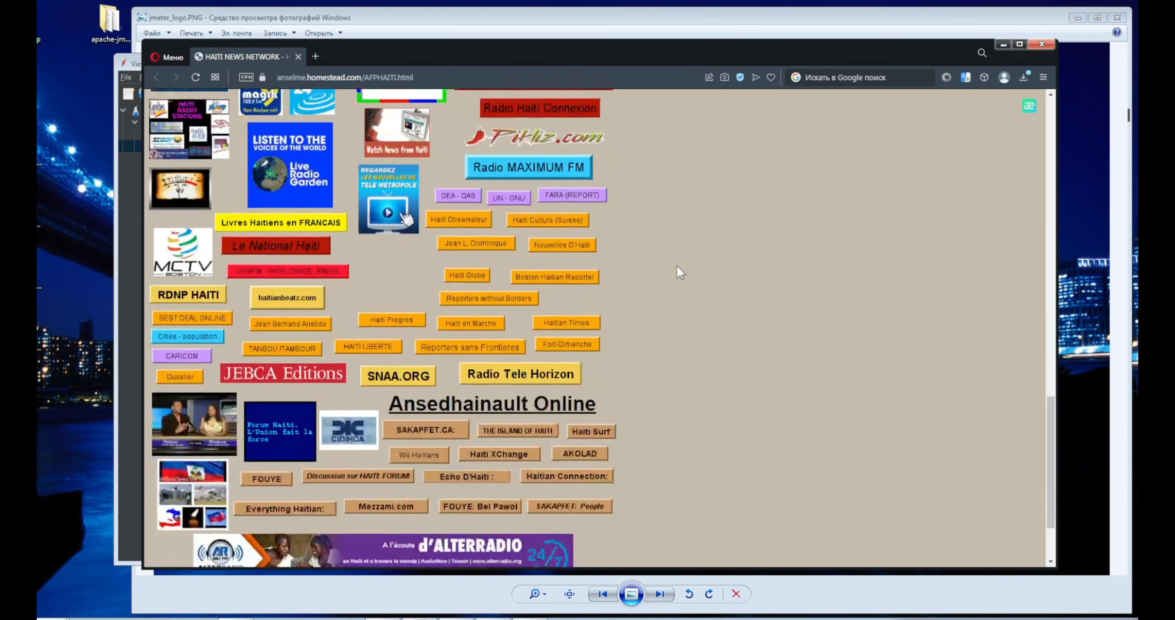
pyautogui.scroll(10, 676, 267)
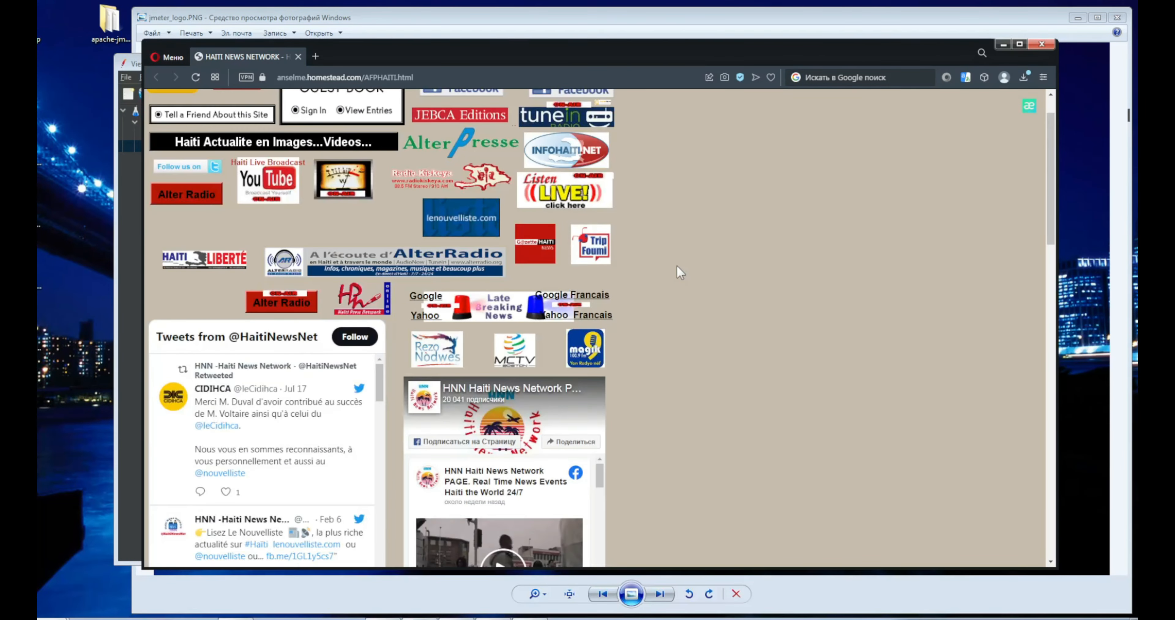
pyautogui.scroll(-1, 677, 266)
pyautogui.scroll(3, 629, 263)
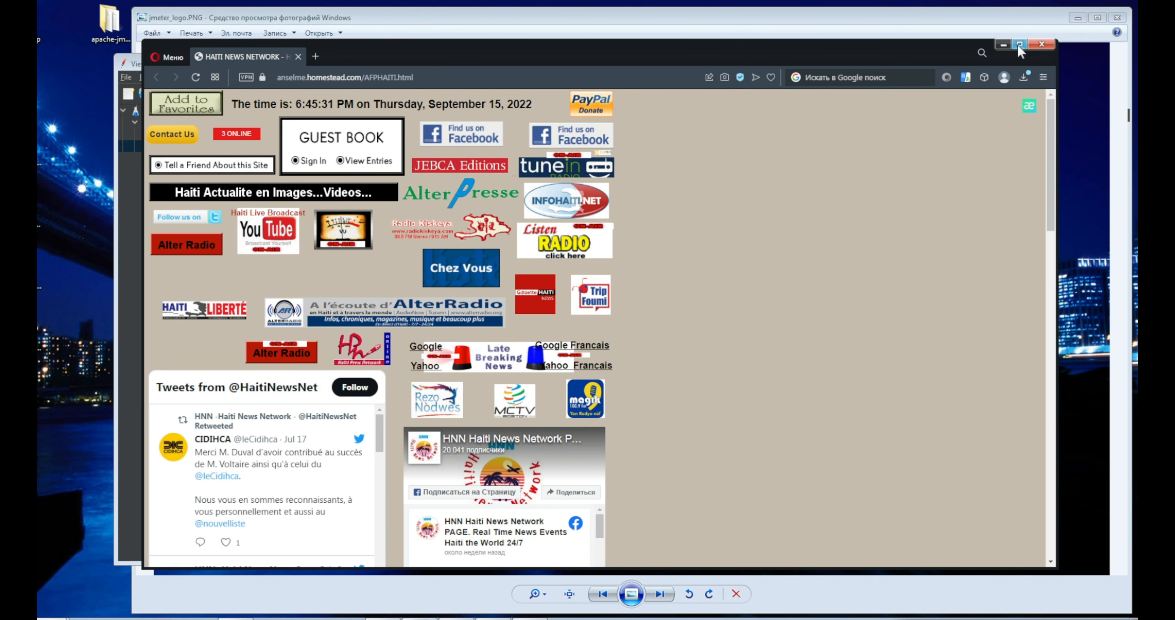
pyautogui.click(1034, 42)
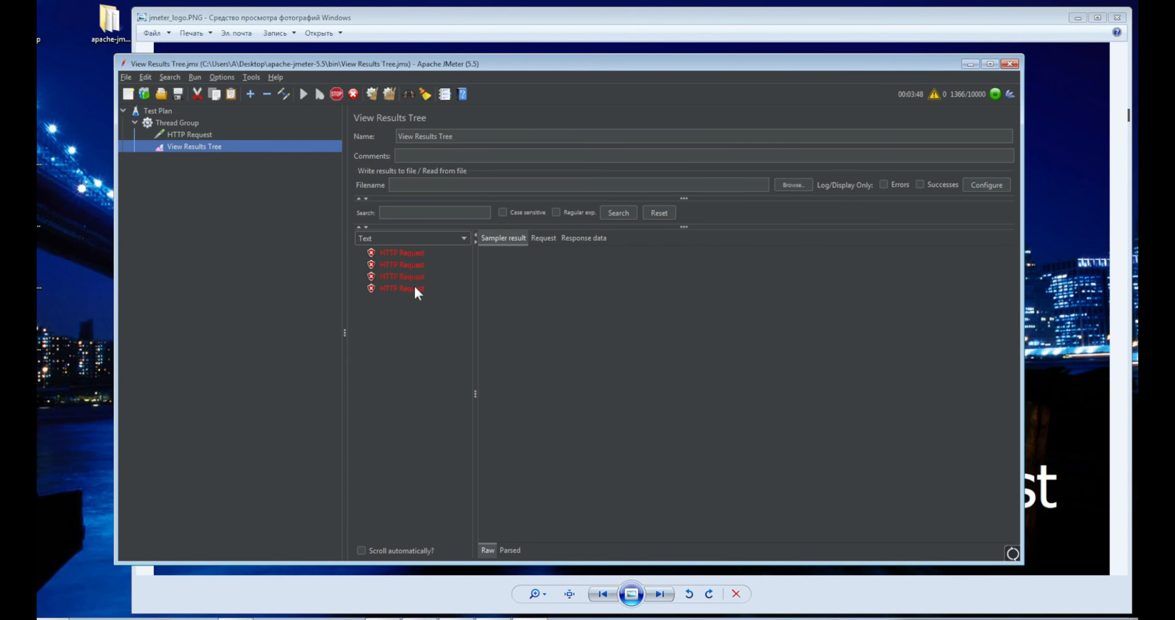